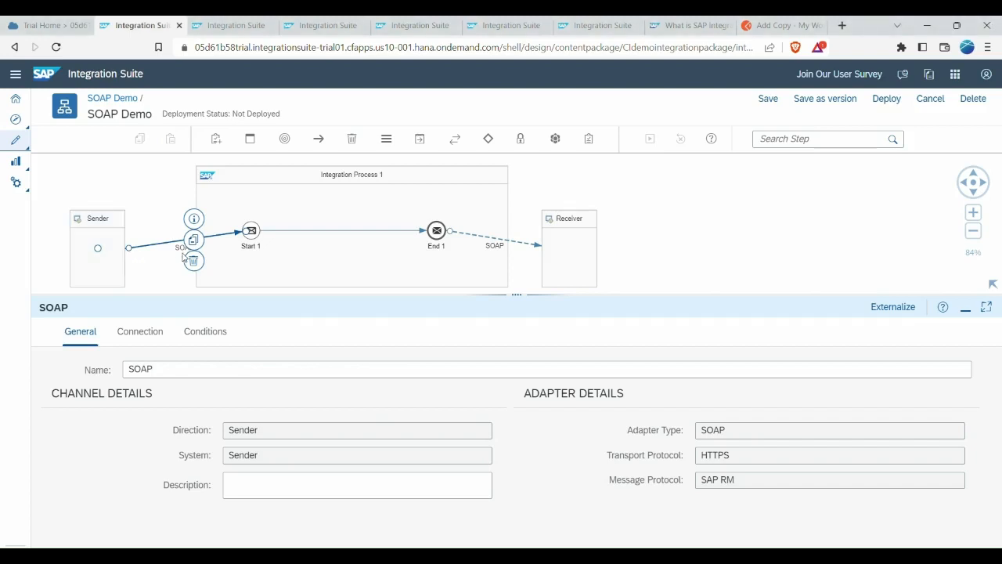
Replace the sender channel with a new Sender to Start 1 connection using the SOAP adapter and the SAP RM message protocol.
click(194, 262)
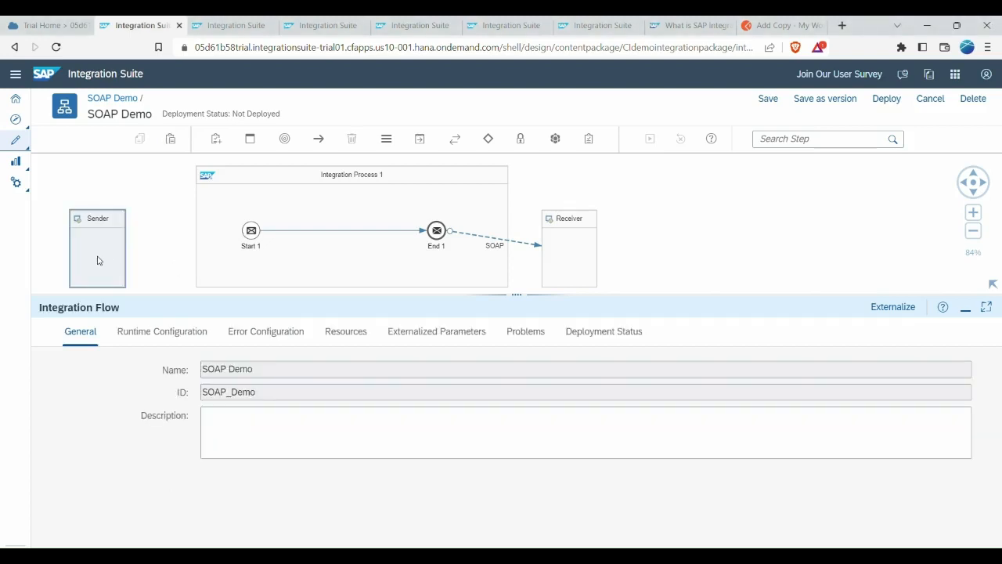
click(90, 258)
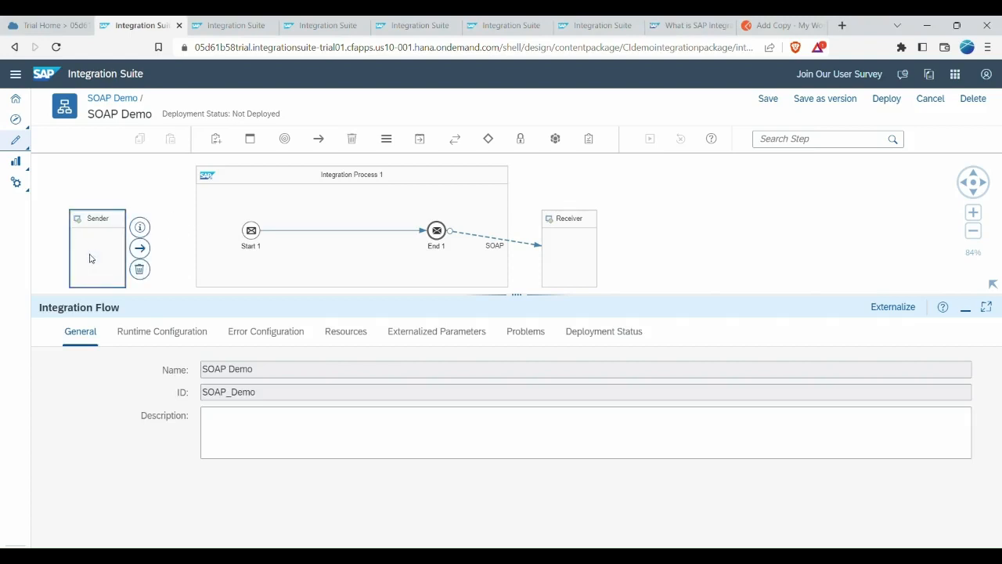
drag(139, 248, 250, 230)
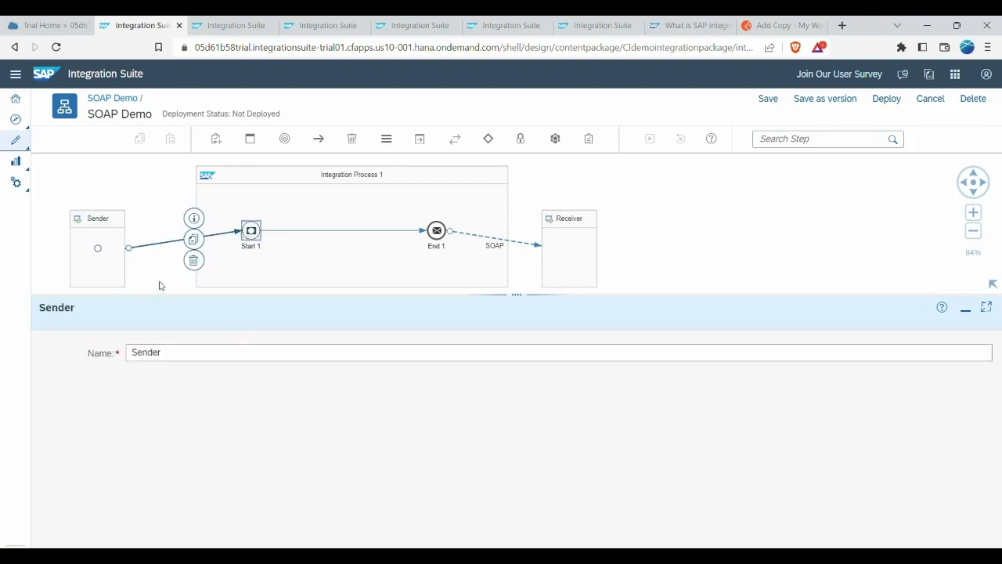
scroll(443, 300, down, 3)
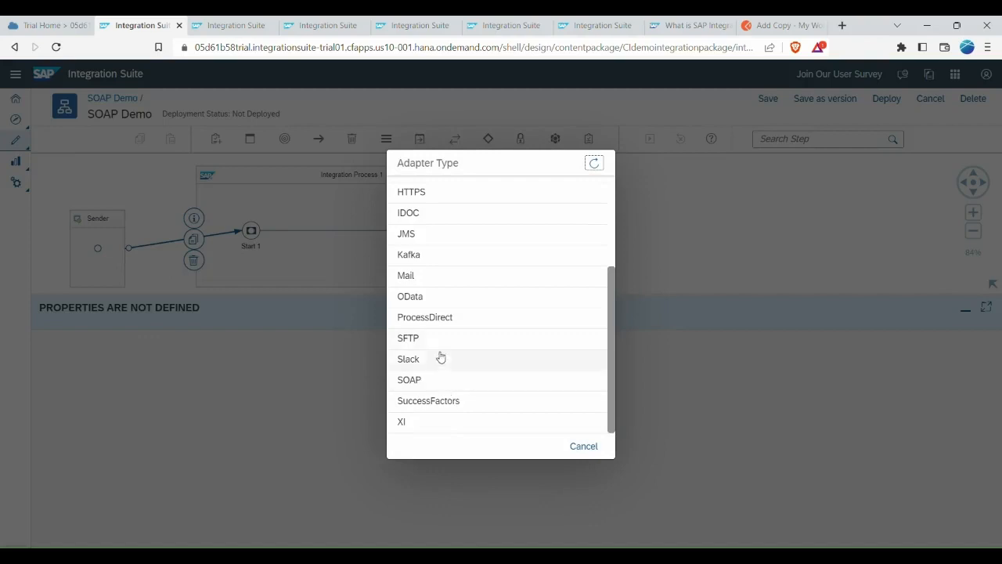
click(438, 380)
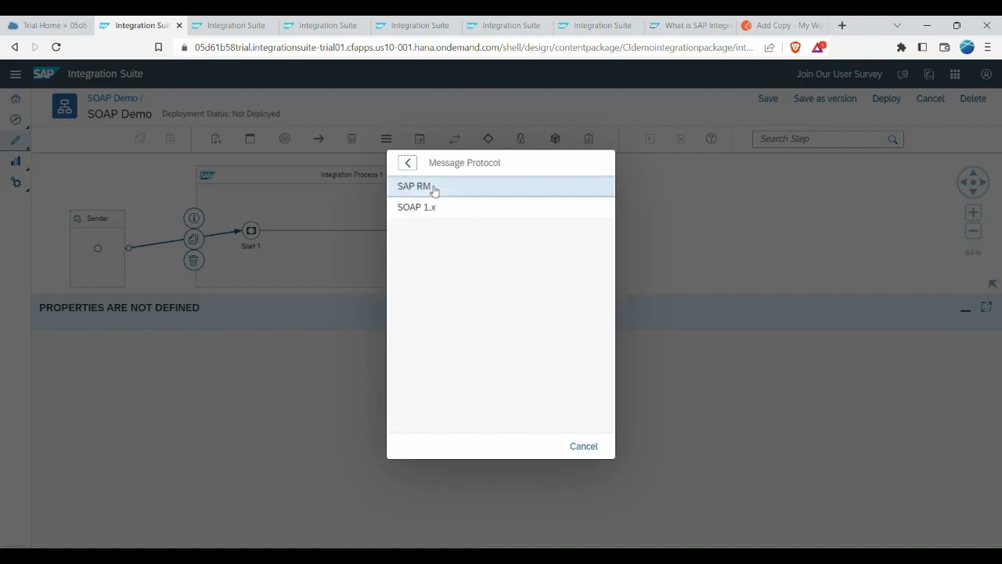
click(435, 191)
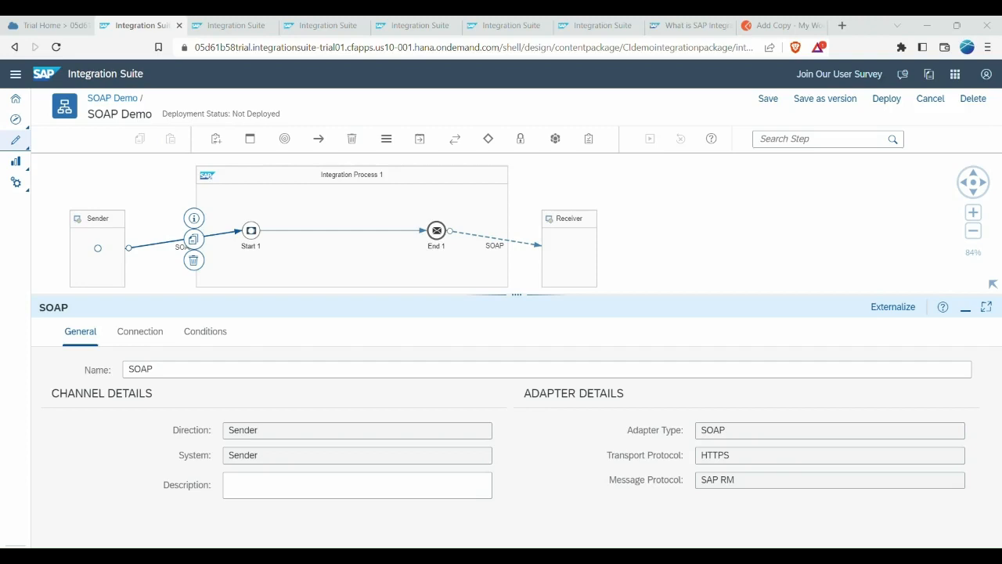
Examine the sender channel's connection details and the WSDL files offered for its URL to WSDL.
click(130, 331)
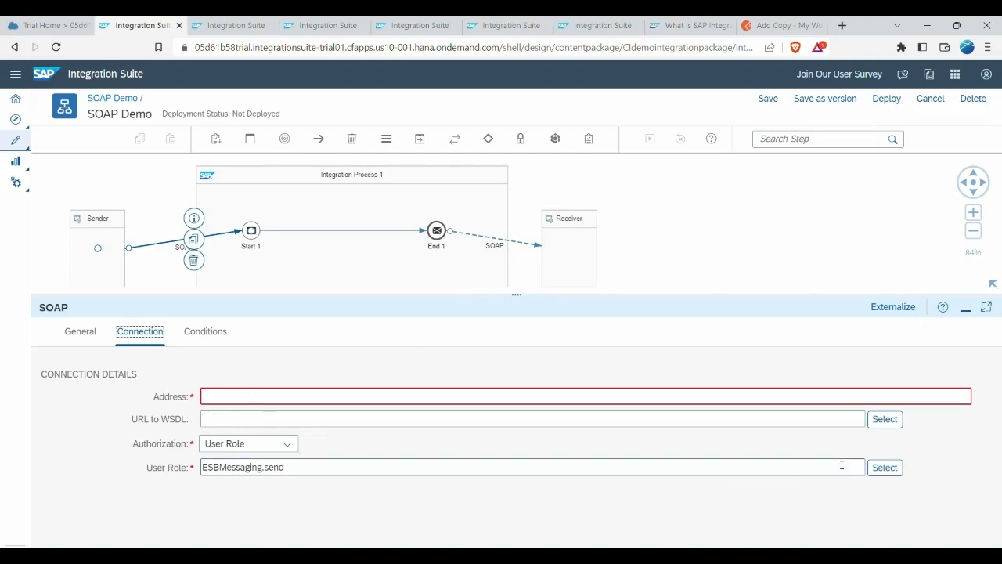
click(876, 423)
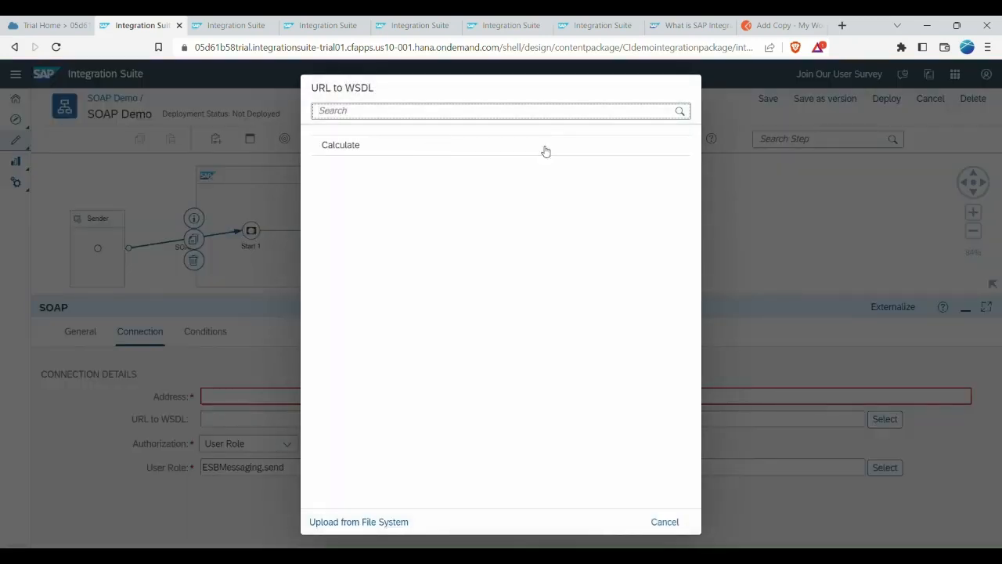
click(360, 147)
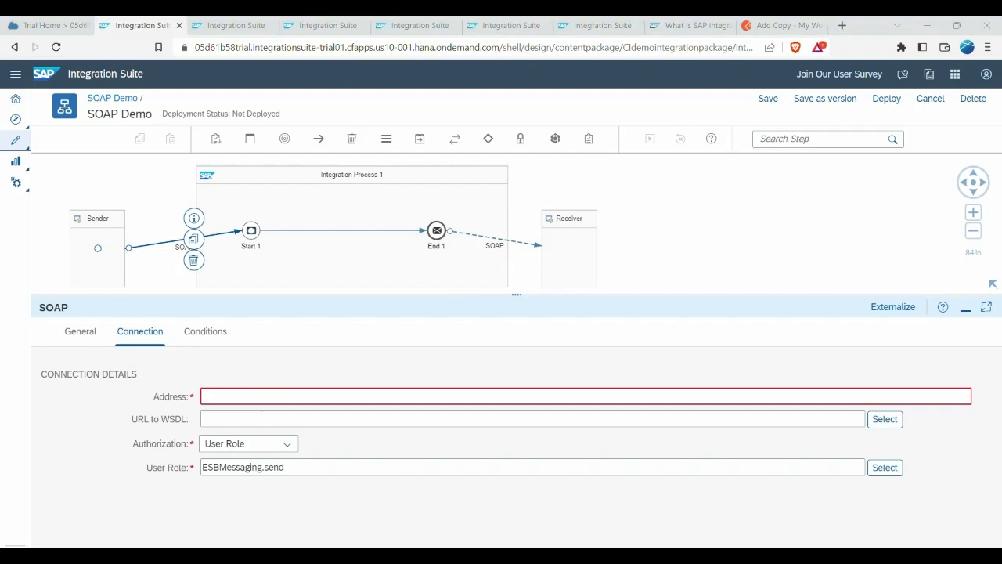
Examine the receiver SOAP channel's general, connection and processing settings, including the options for SAP RM Message ID Determination.
click(509, 242)
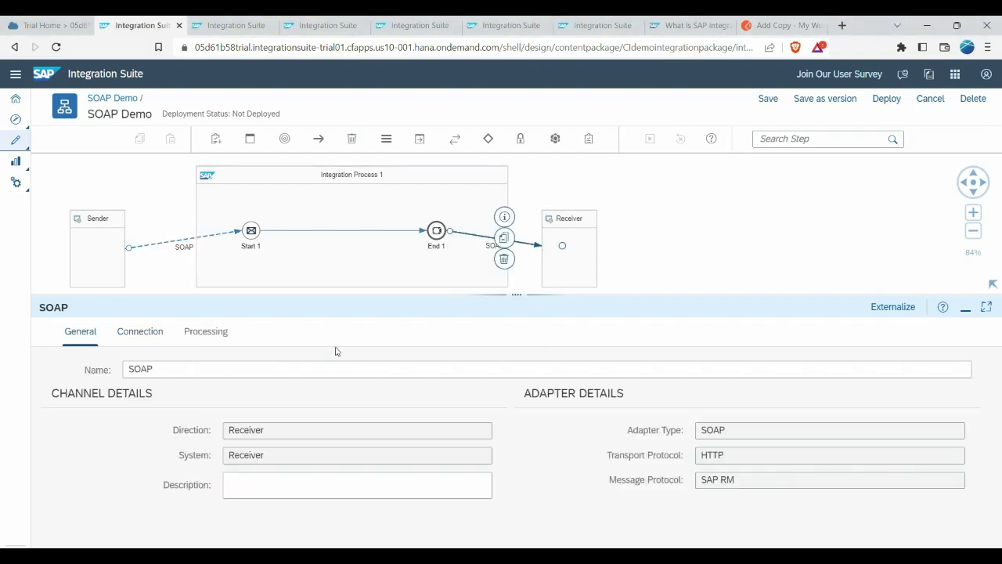
click(124, 333)
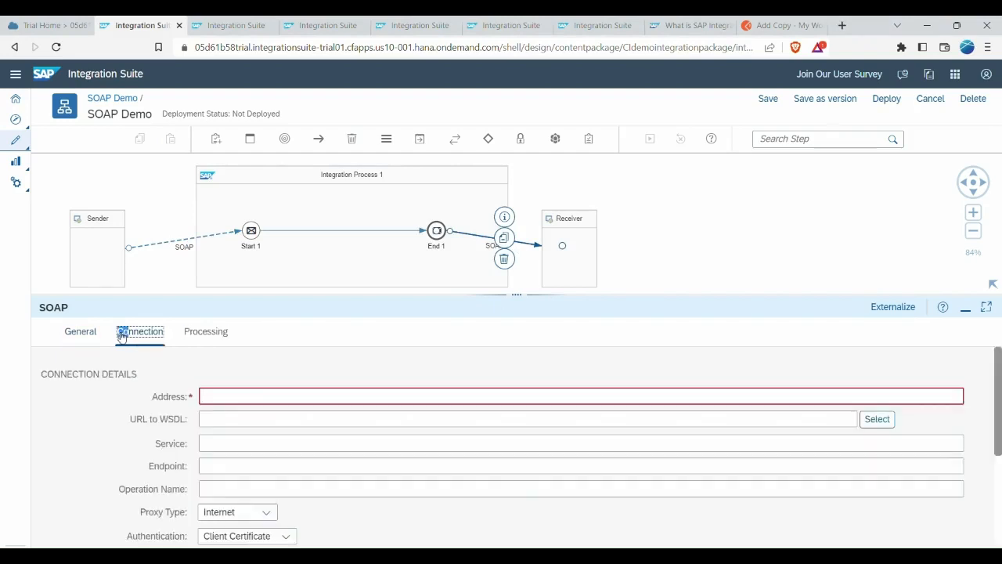
click(81, 332)
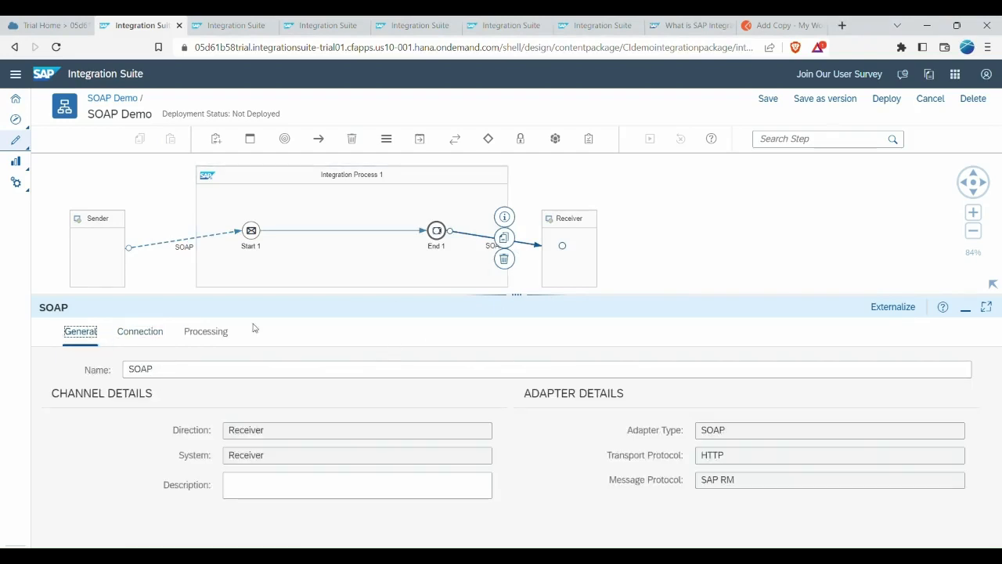
click(146, 339)
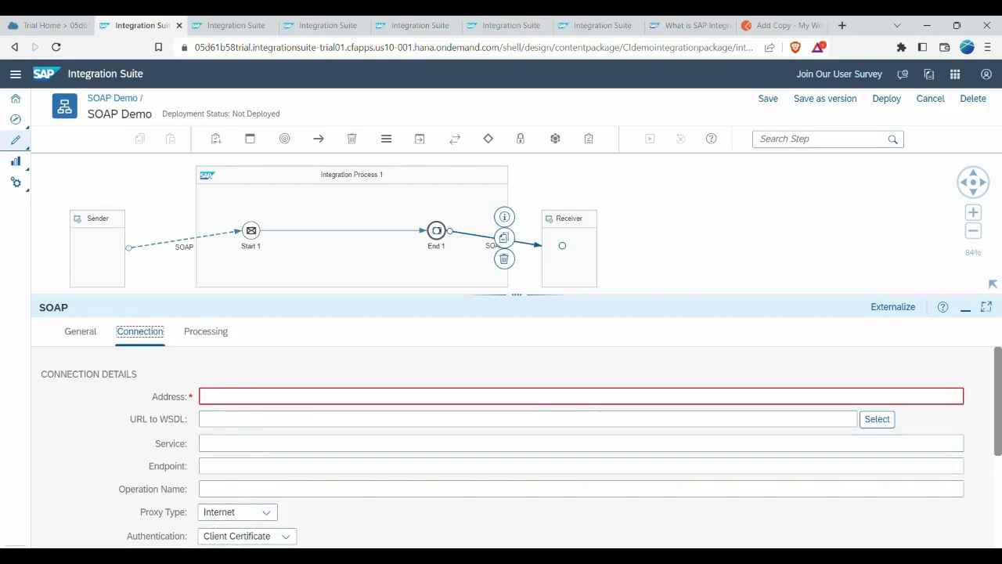
key(alt+Tab)
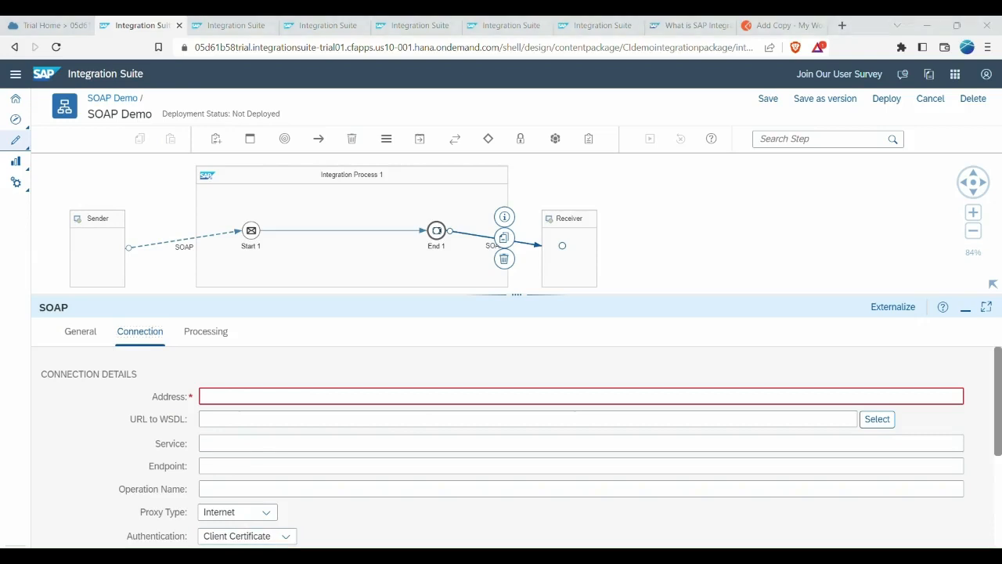
click(216, 335)
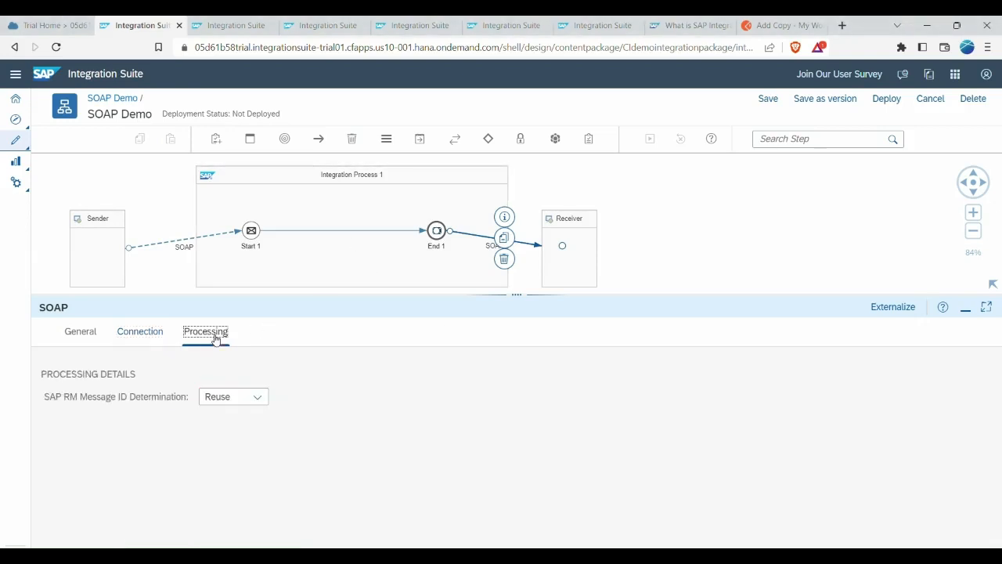
click(240, 401)
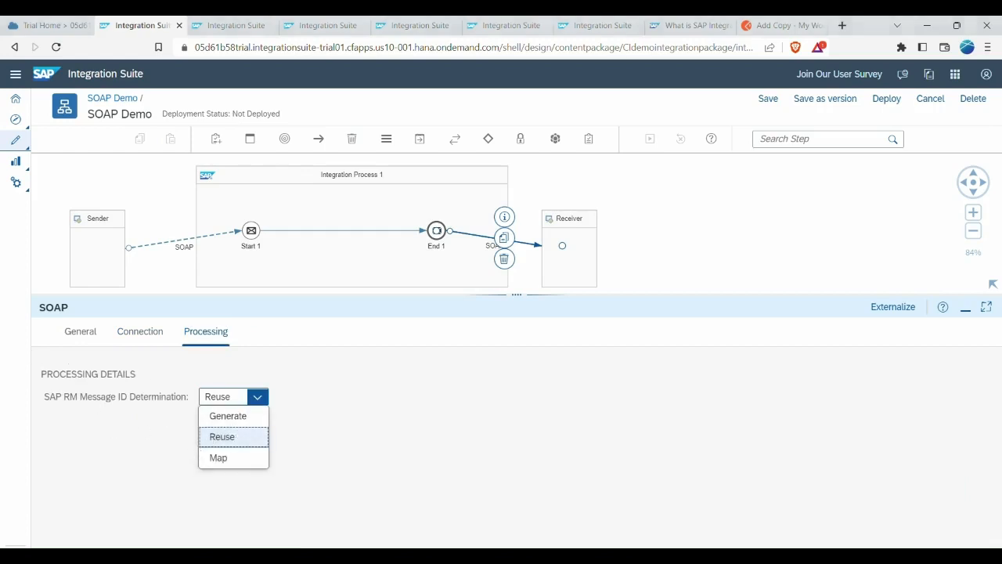
Replace the sender channel with a new Sender to Start 1 connection using the SOAP adapter and the SOAP 1.x message protocol.
click(172, 239)
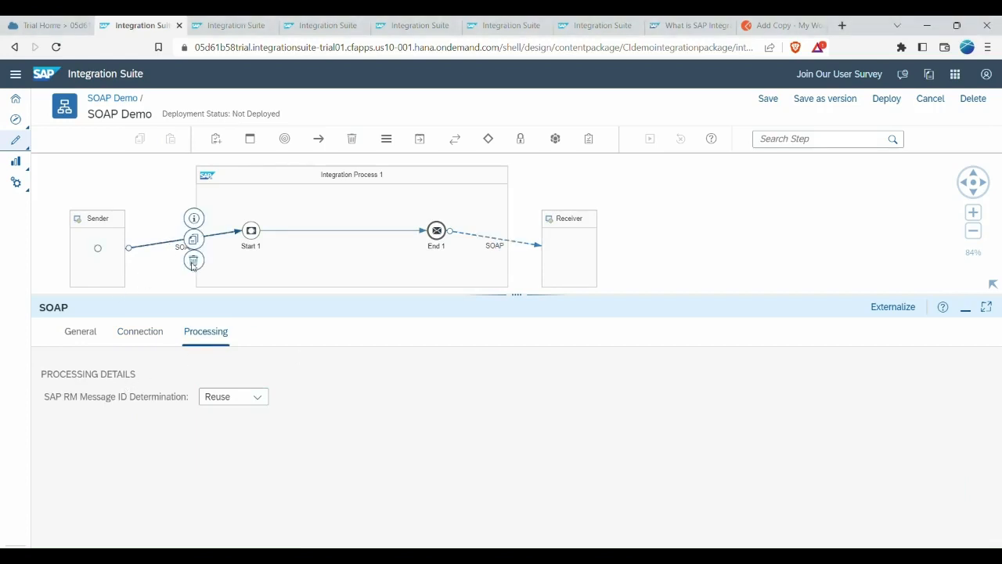
click(193, 261)
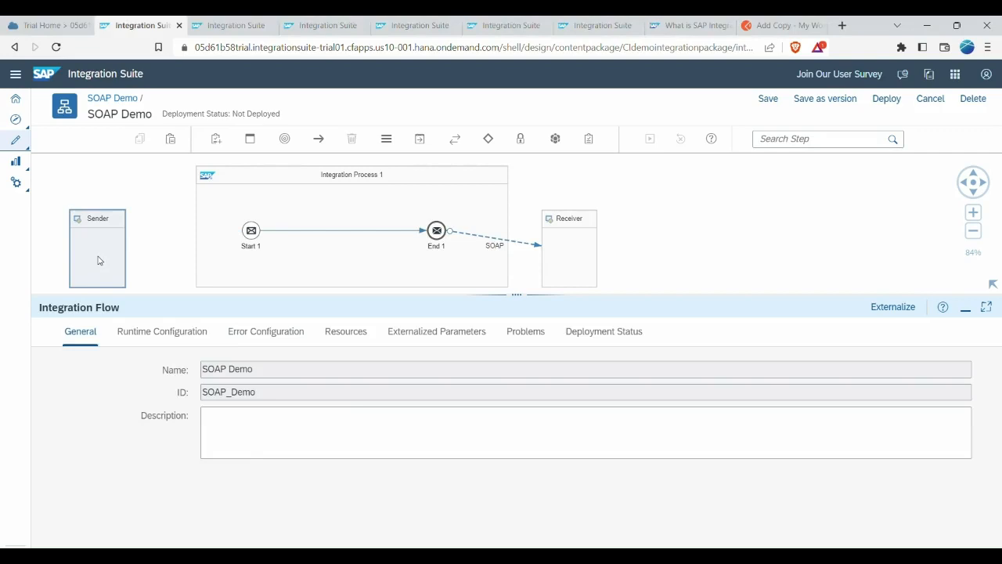
click(97, 261)
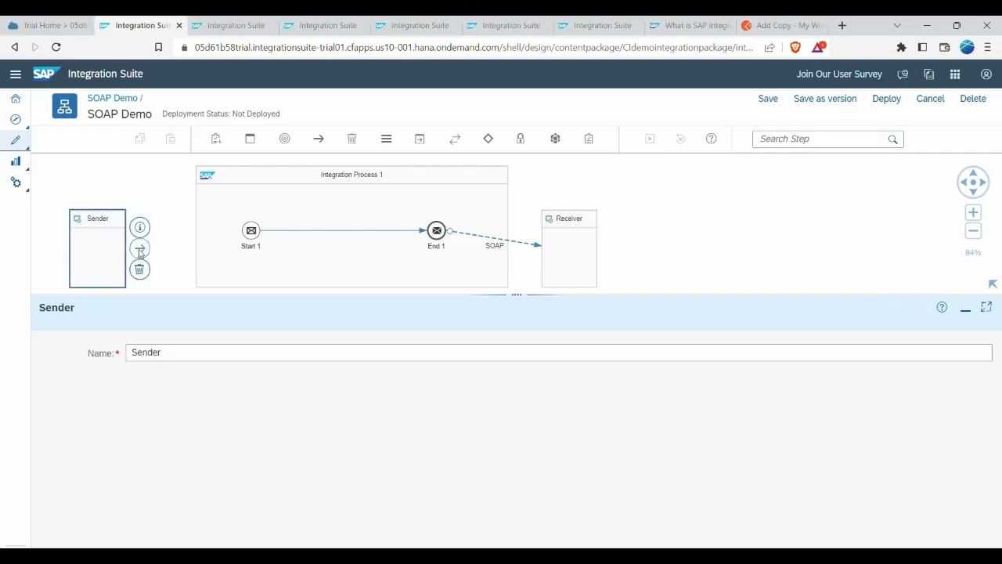
drag(98, 252, 249, 229)
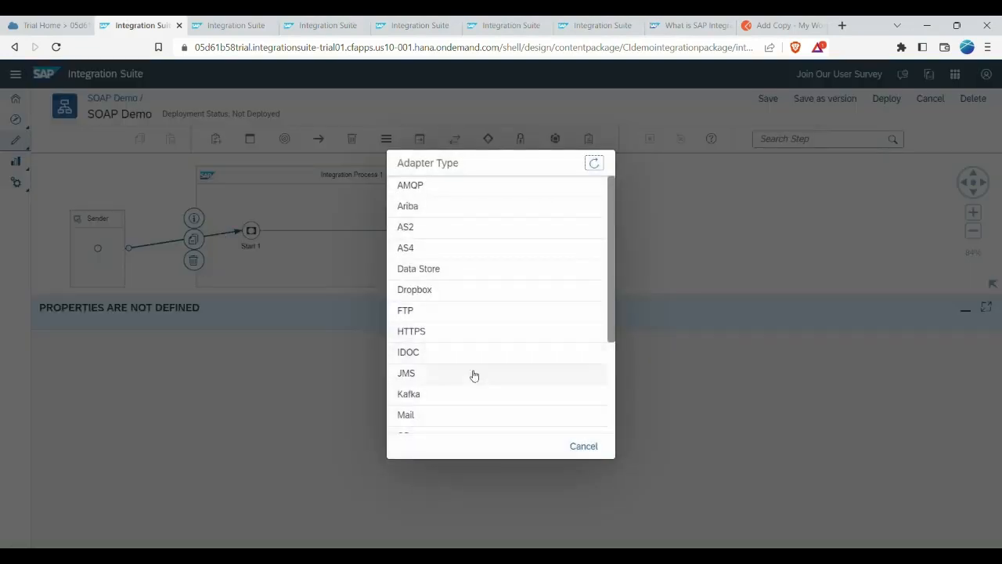
scroll(472, 373, down, 3)
click(417, 380)
click(414, 214)
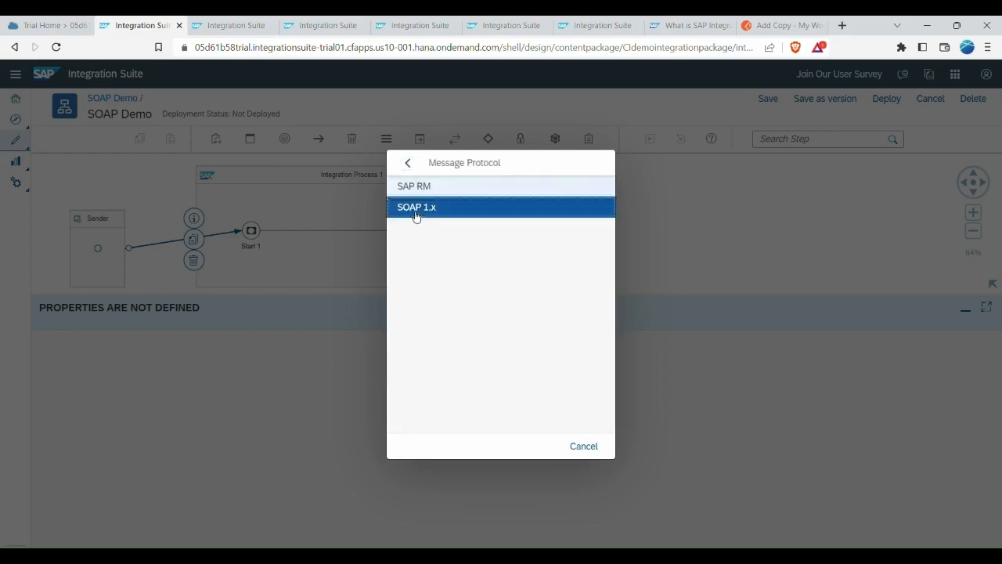
Examine the sender SOAP 1.x channel's connection details, WS-Security configuration options and maximum message size conditions.
click(139, 331)
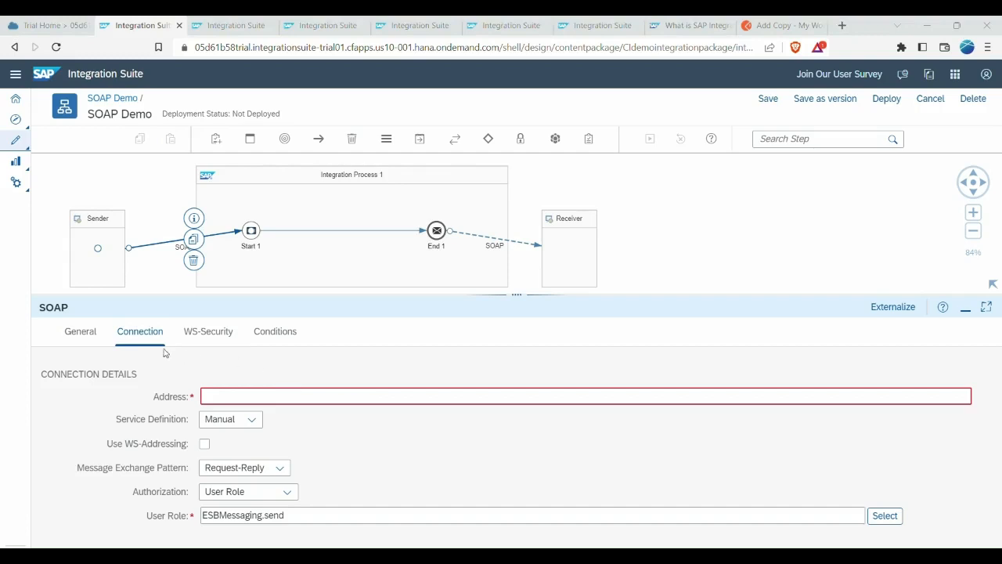
click(207, 331)
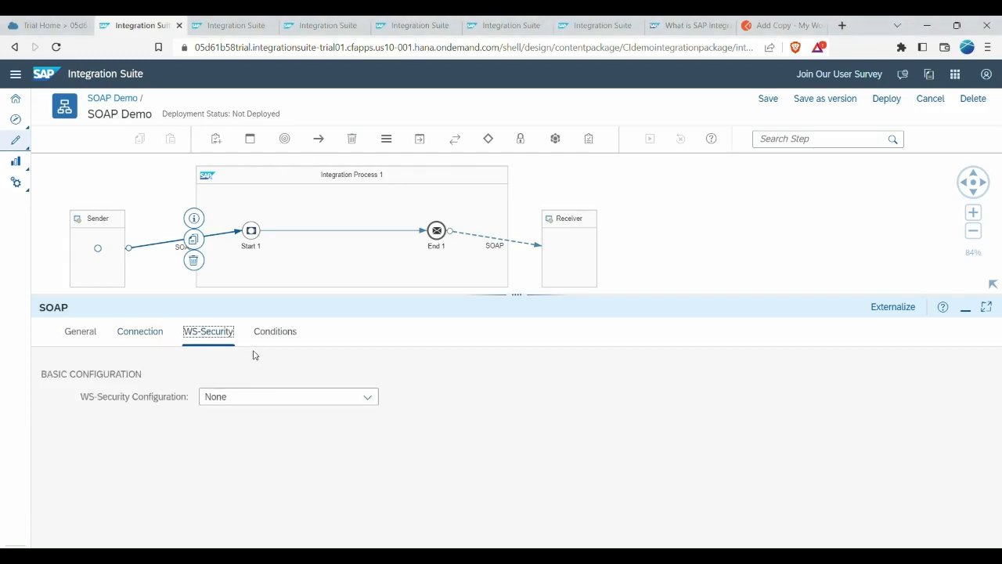
click(272, 405)
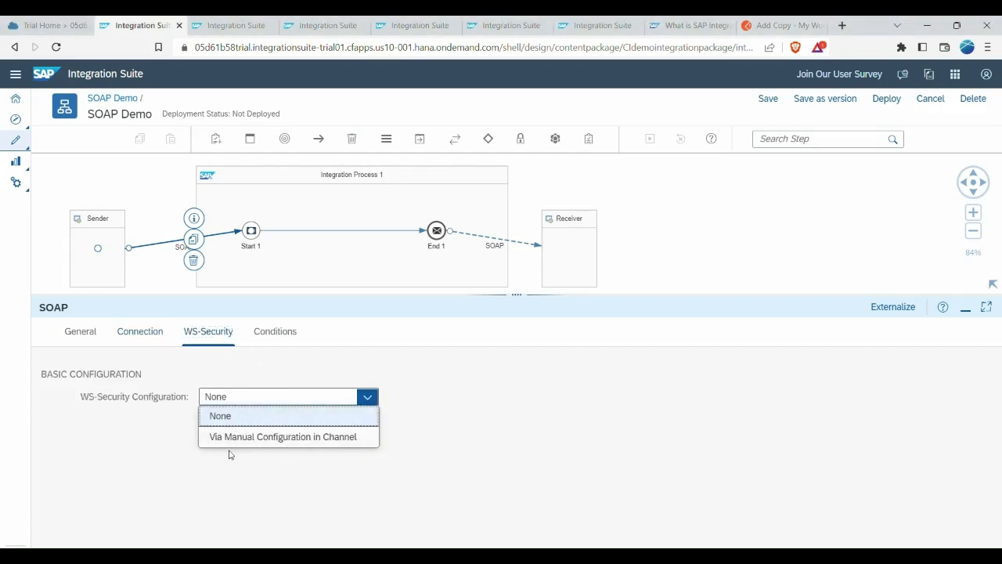
click(275, 331)
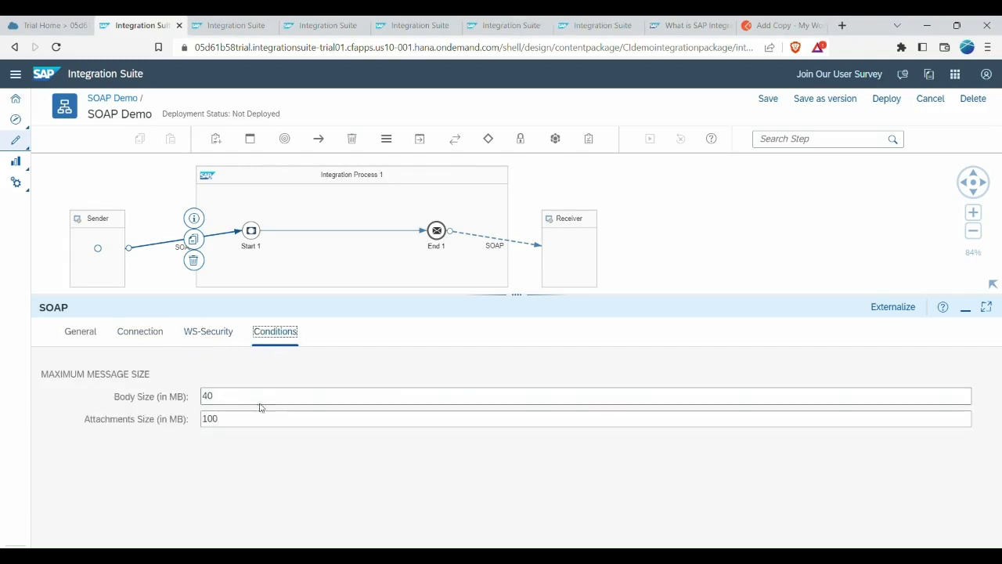
key(alt+Tab)
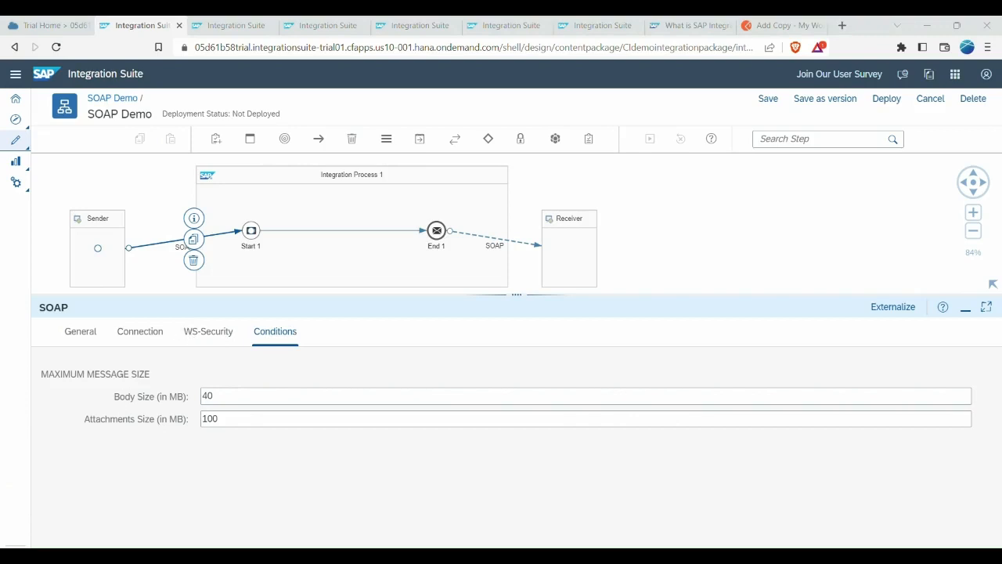
Replace the receiver channel with a new End 1 to Receiver connection using the SOAP adapter and the SOAP 1.x message protocol.
click(525, 245)
click(505, 259)
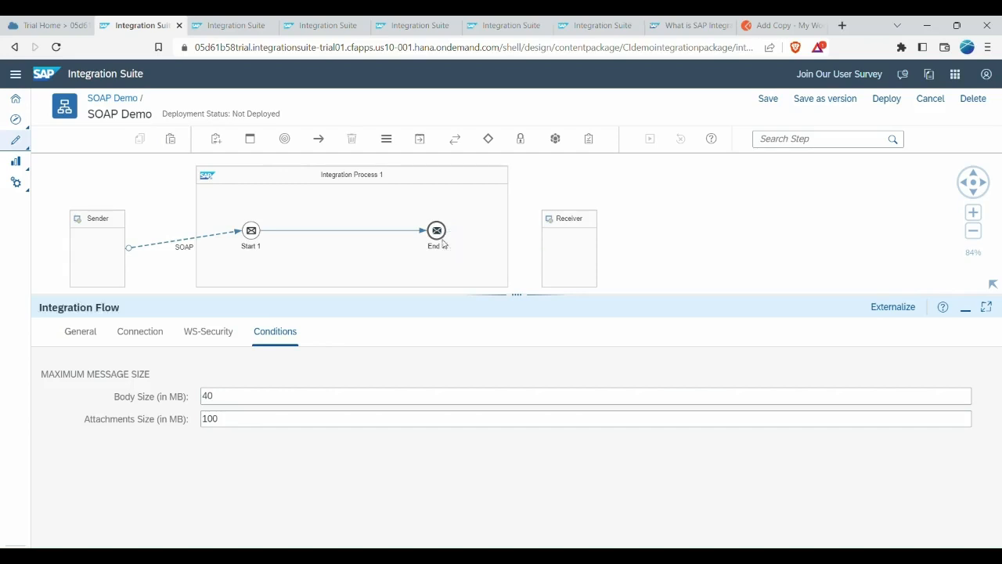
click(437, 235)
drag(460, 209, 565, 252)
scroll(469, 329, down, 5)
click(447, 336)
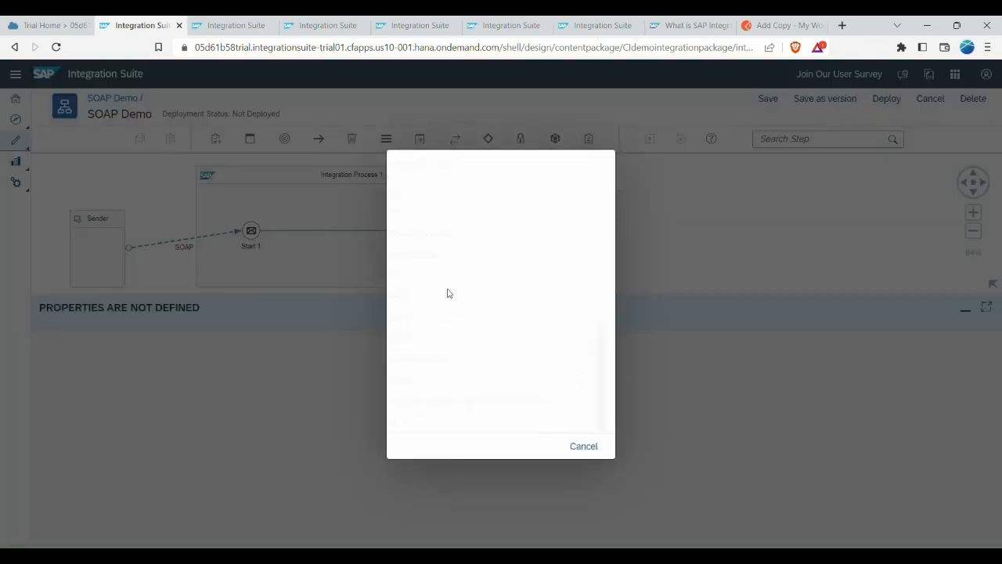
click(430, 208)
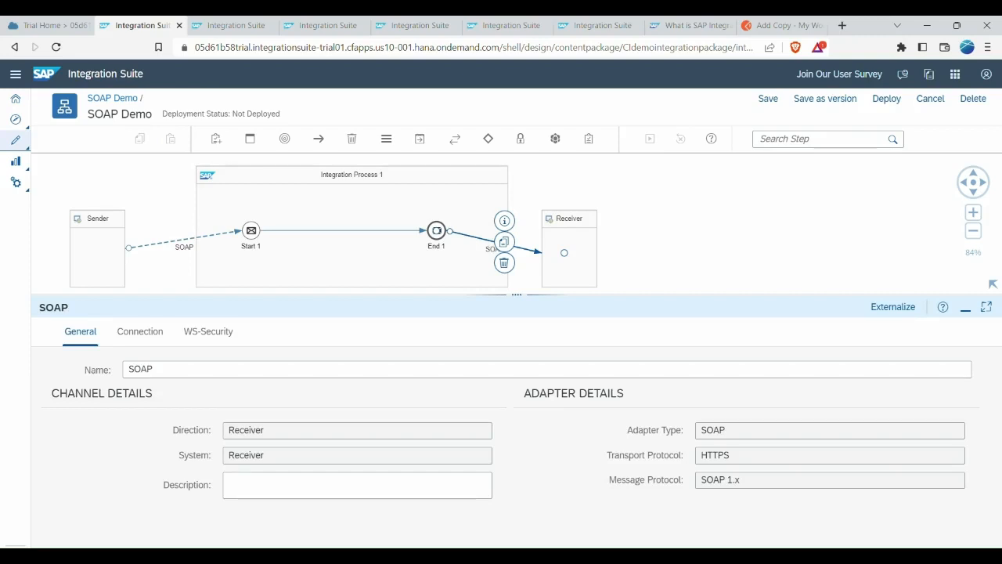
Examine the receiver SOAP 1.x channel's connection details and its WS-Security configuration options.
click(140, 333)
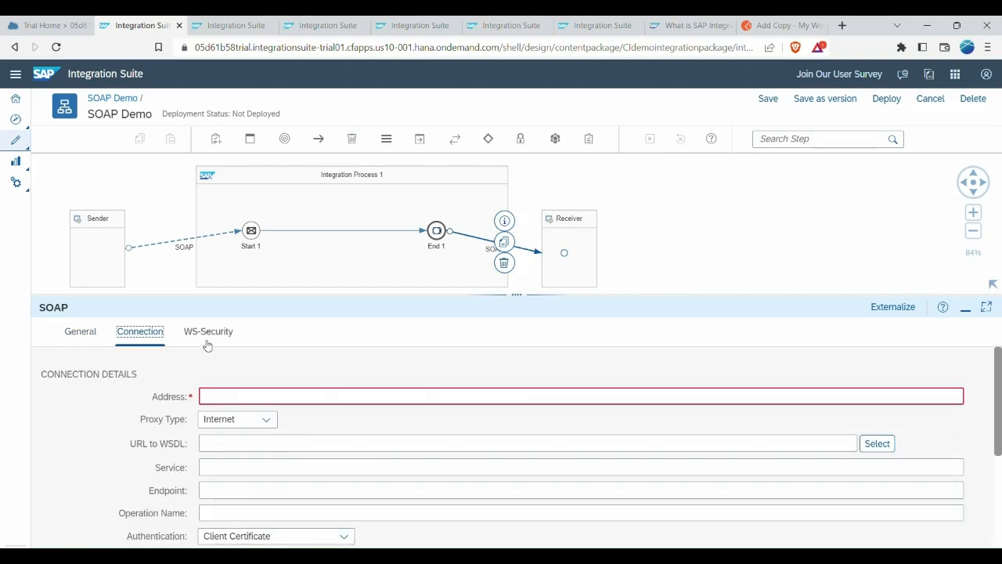
key(alt+Tab)
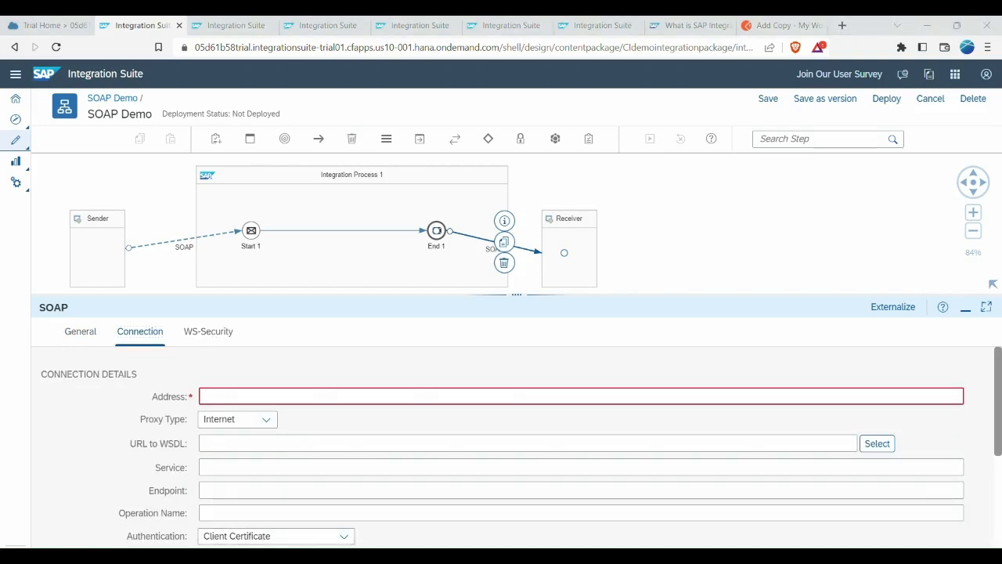
click(208, 332)
click(212, 373)
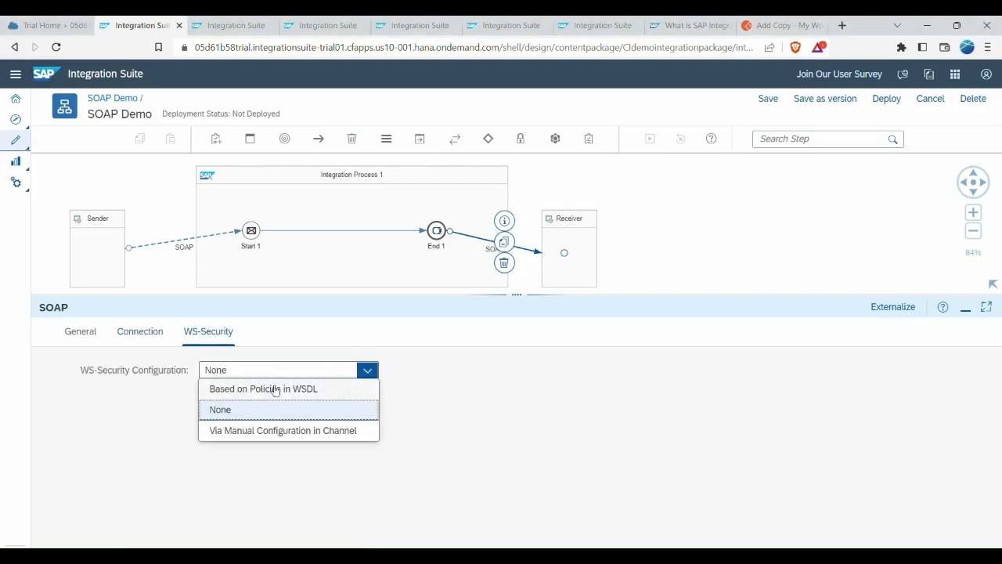
click(202, 490)
key(alt+Tab)
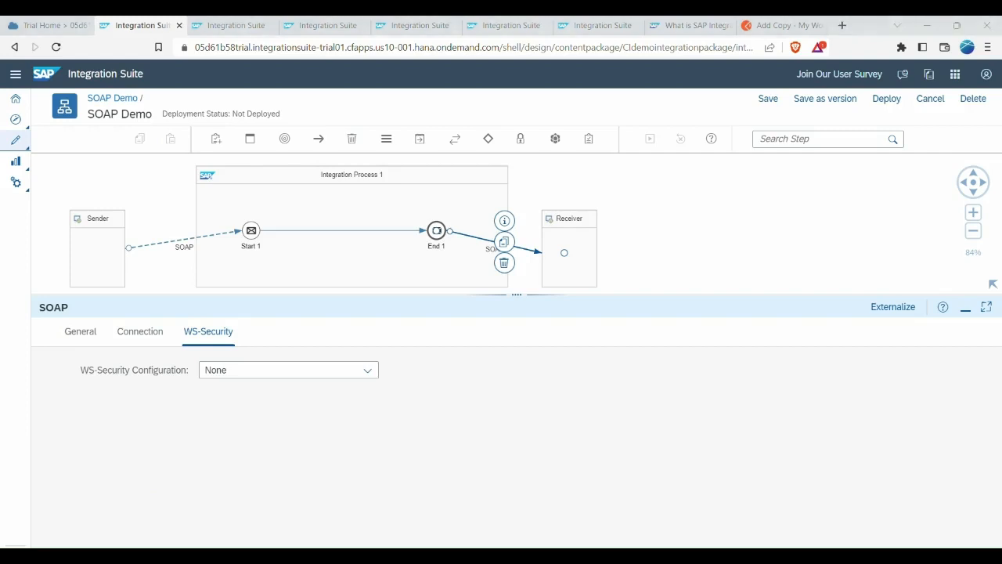
Examine the file access and connection parameters of the sender SFTP channel in the SFTP Demo integration flow.
click(232, 26)
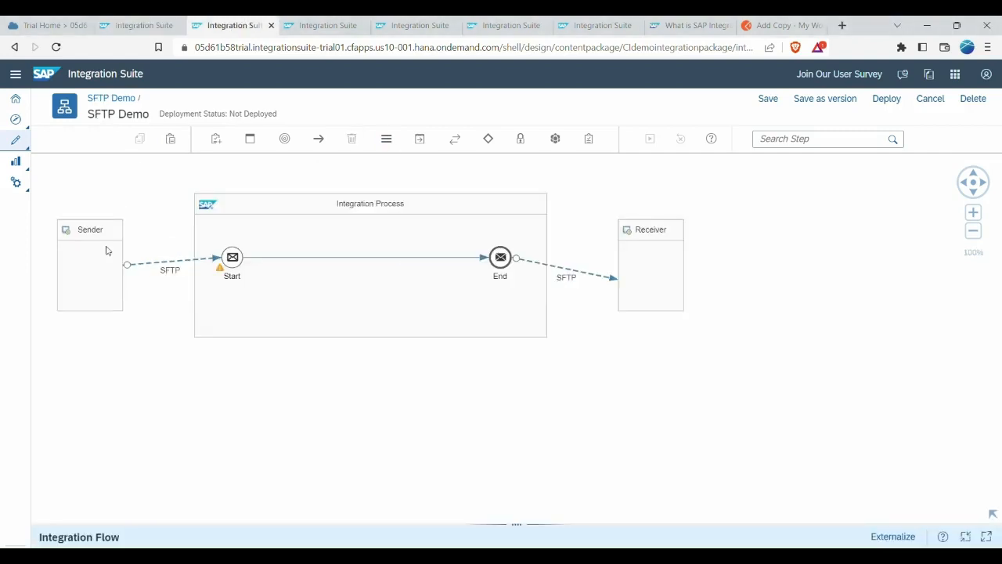
click(149, 266)
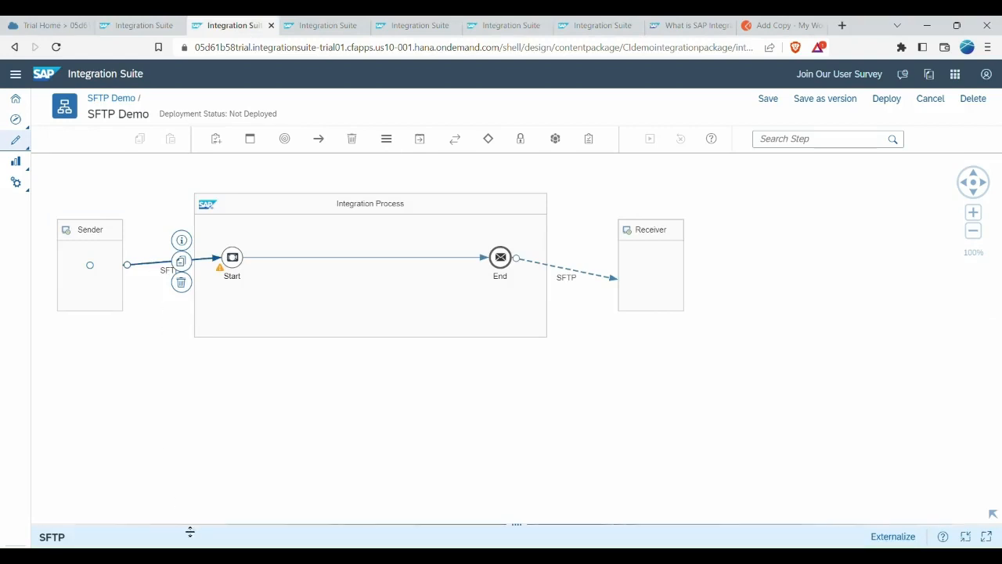
drag(190, 524, 188, 228)
click(131, 265)
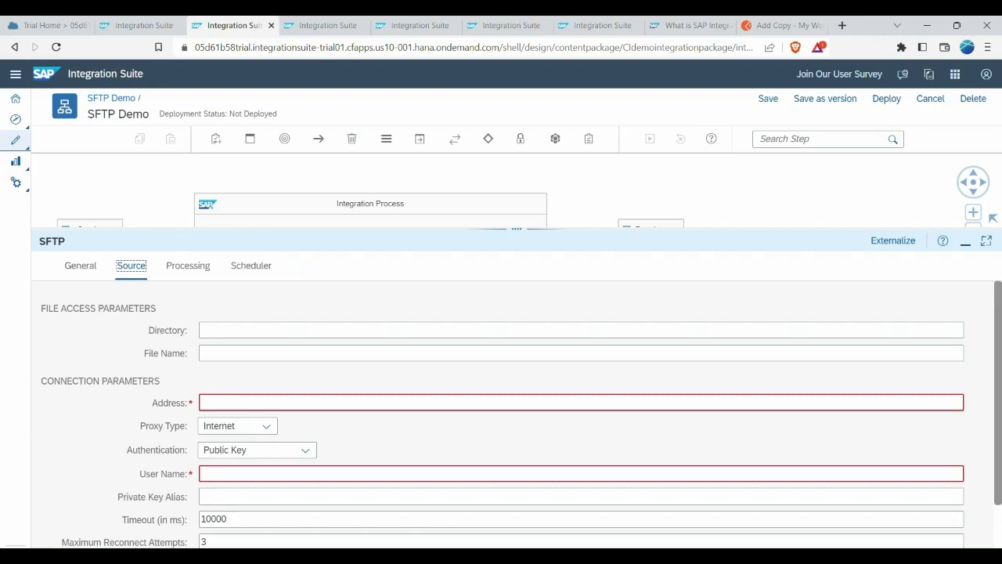
scroll(300, 503, down, 2)
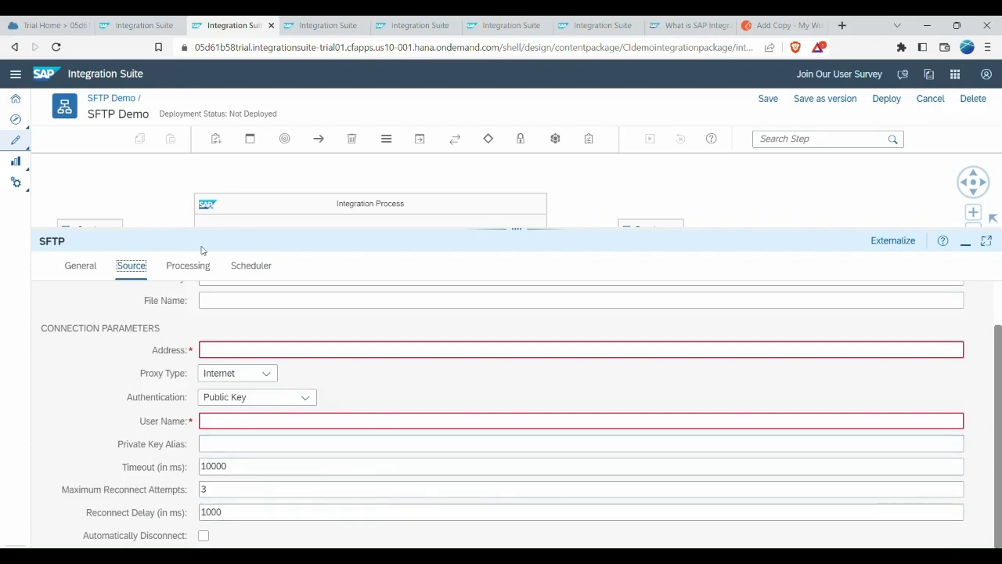
Examine the sender SFTP channel's processing parameters, including the post-processing options, and its scheduler settings.
click(189, 268)
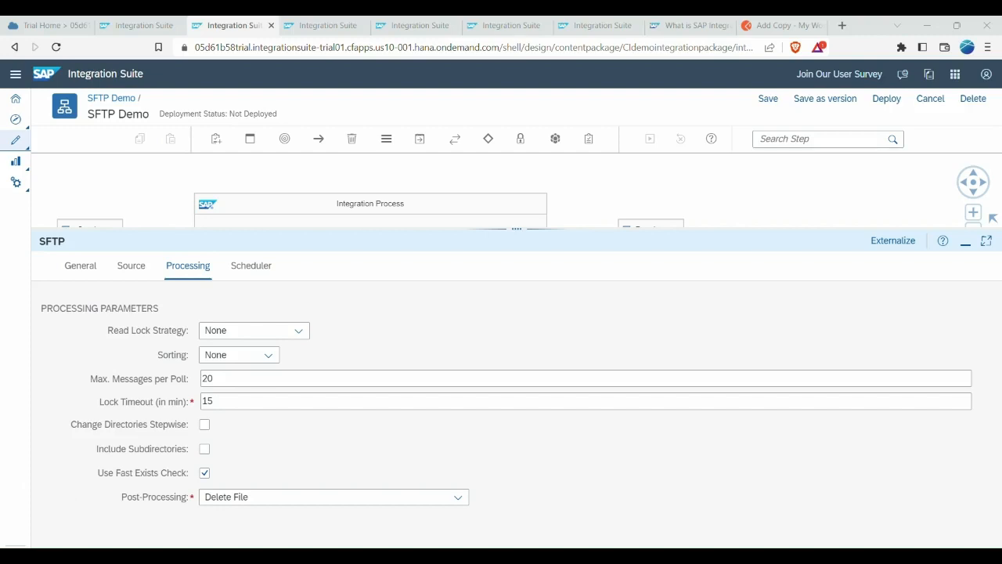
click(259, 505)
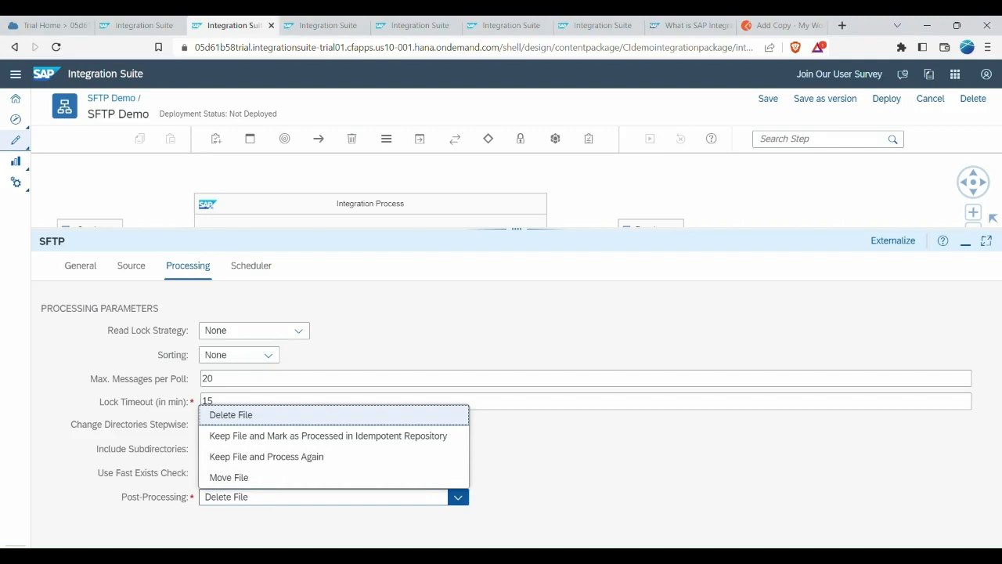
click(116, 473)
click(249, 267)
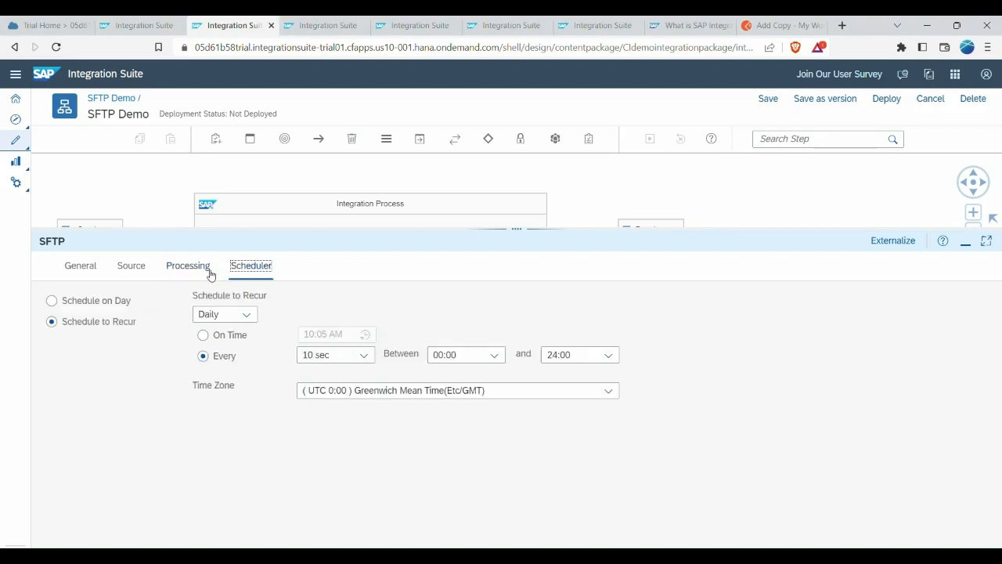
Recheck the sender SFTP channel's processing parameters and its source file access and connection parameters.
click(205, 270)
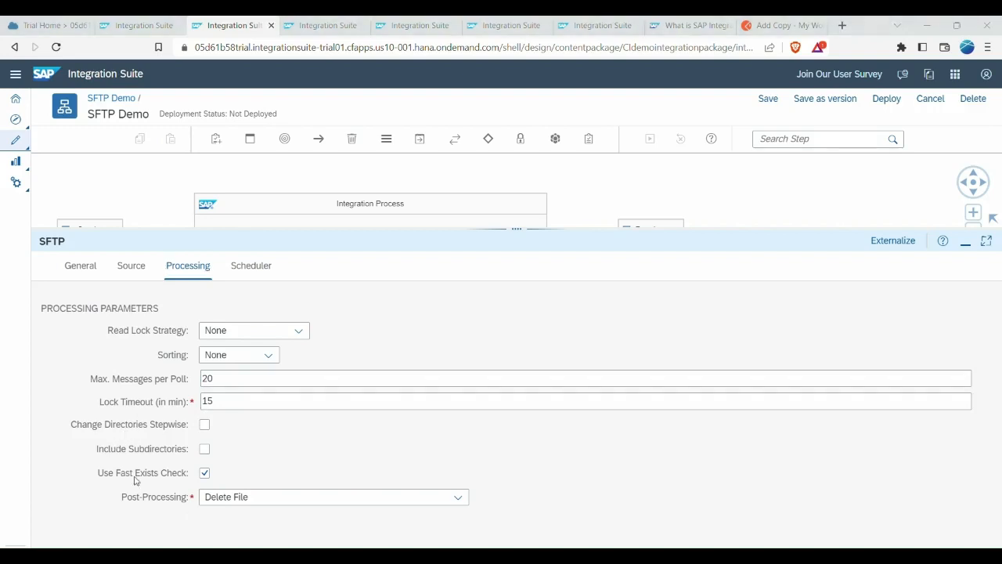
click(142, 271)
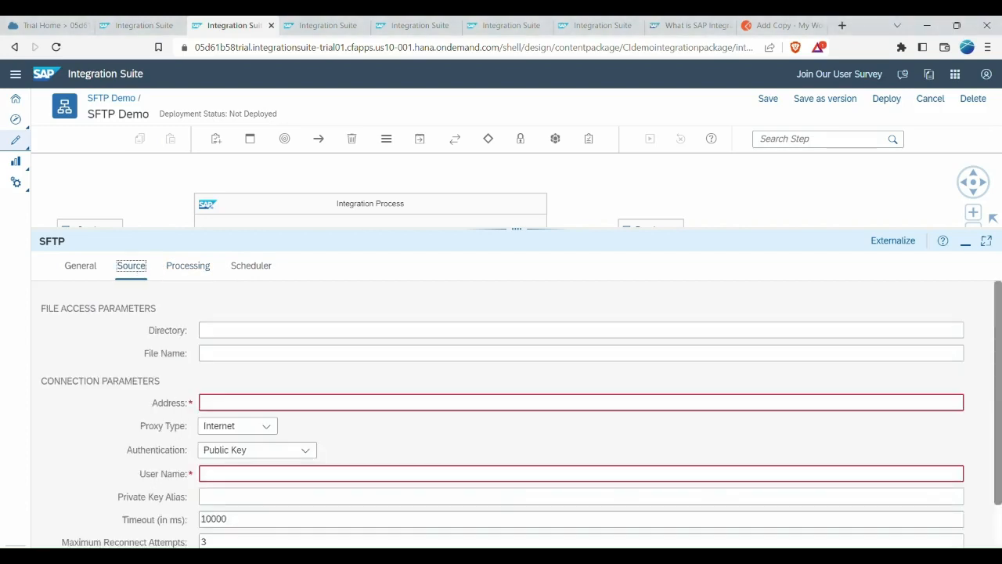
scroll(619, 197, down, 2)
scroll(595, 206, up, 2)
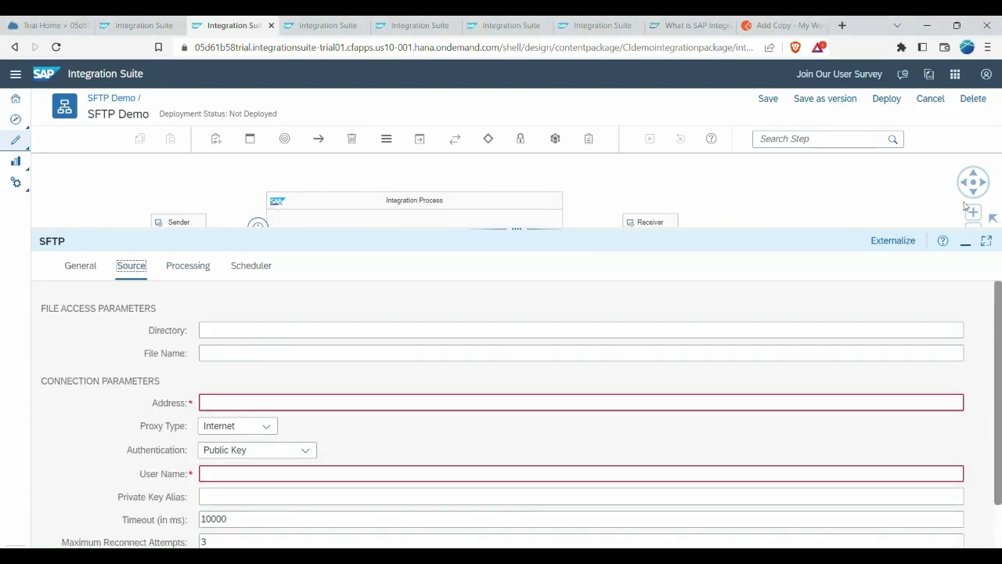
Examine the receiver SFTP channel's target and processing parameters, including the options for handling existing files.
drag(963, 202, 956, 88)
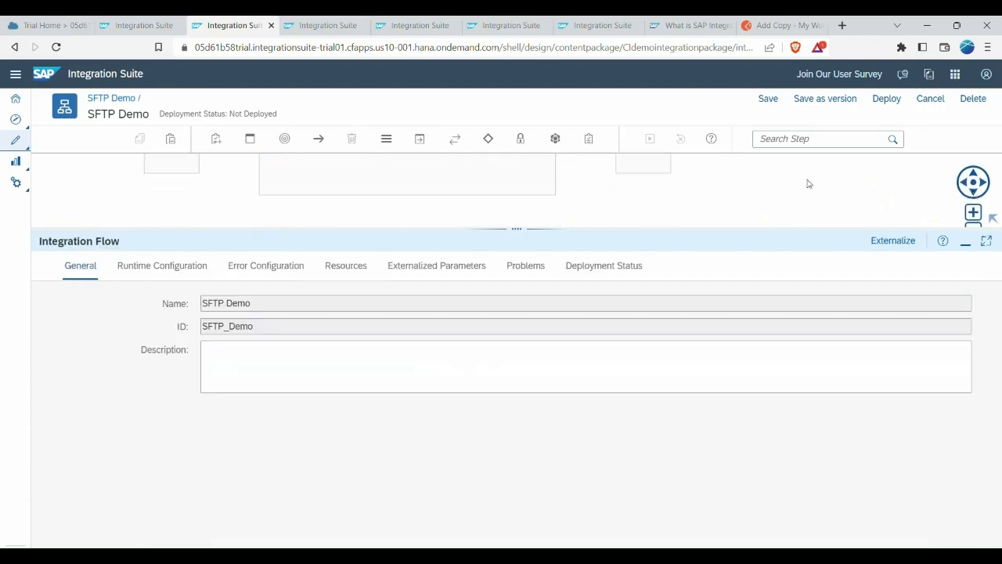
click(973, 173)
click(586, 170)
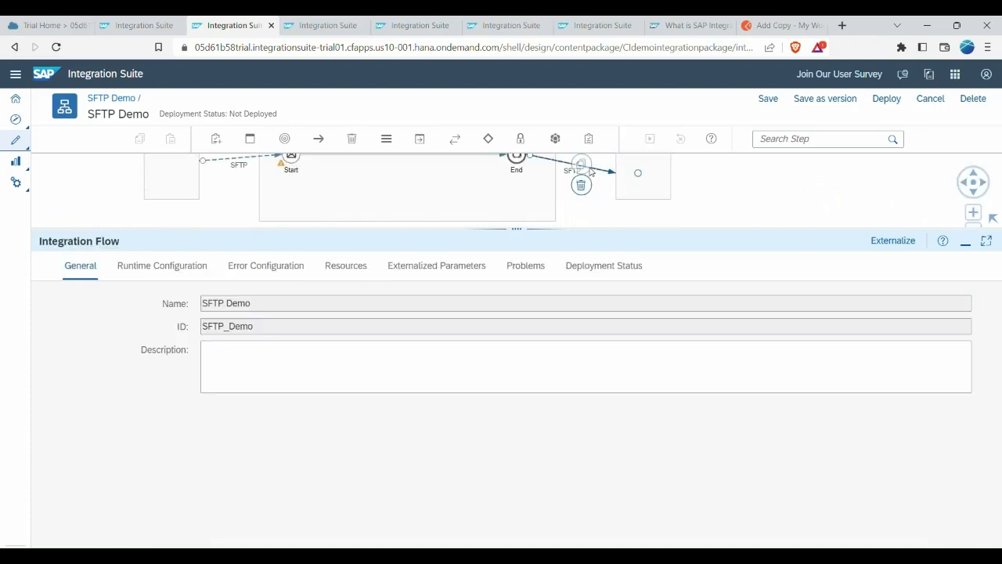
click(129, 265)
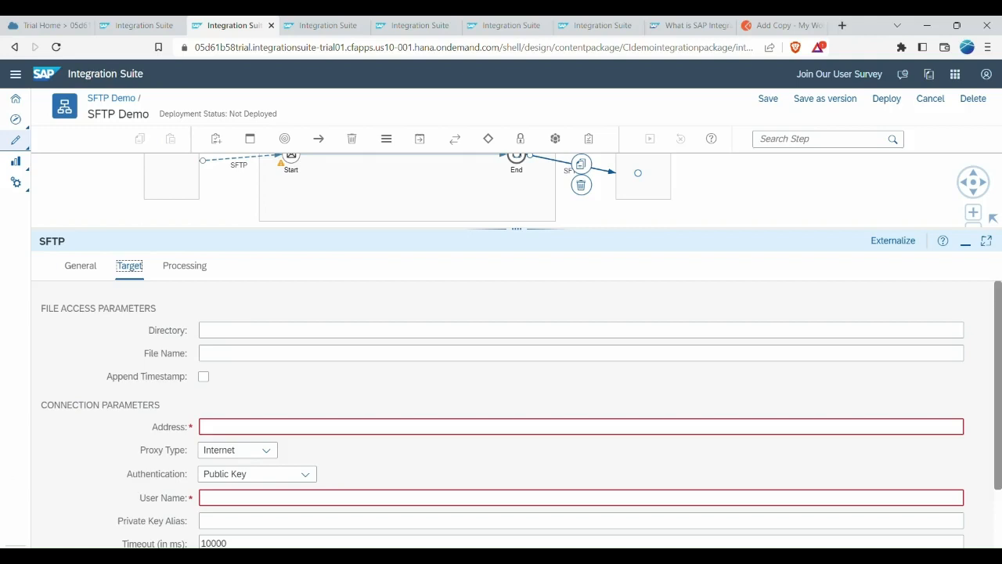
key(alt+Tab)
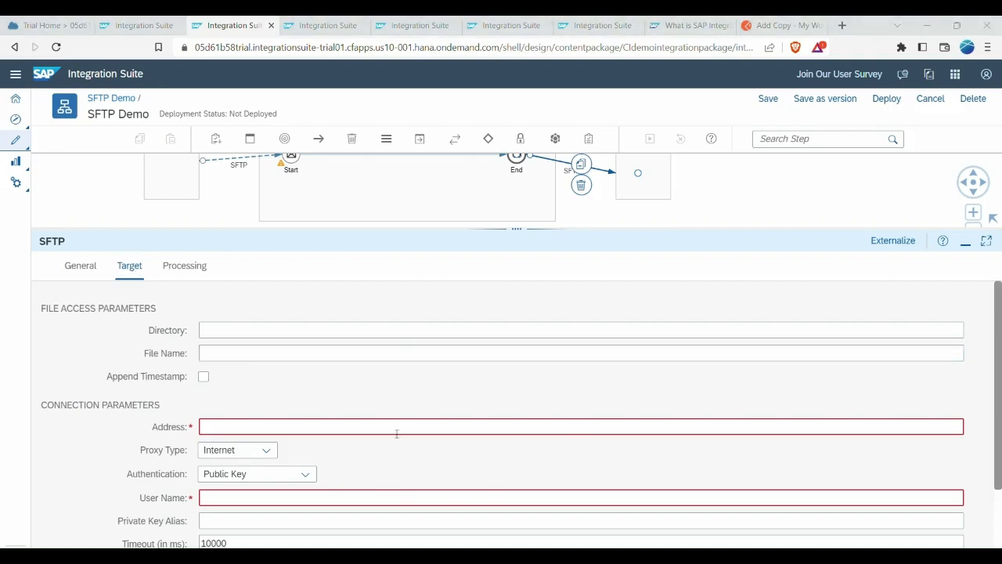
click(182, 268)
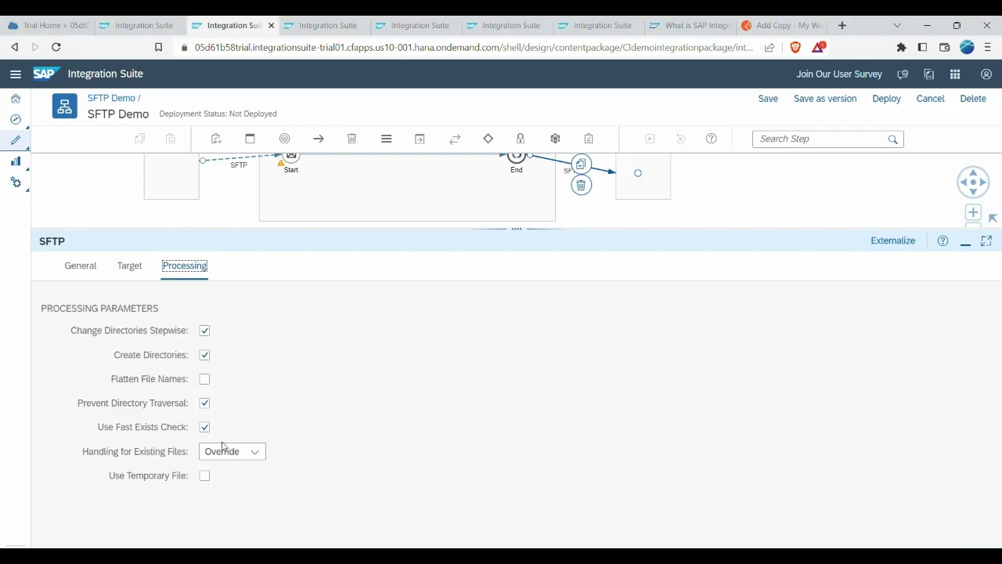
click(248, 457)
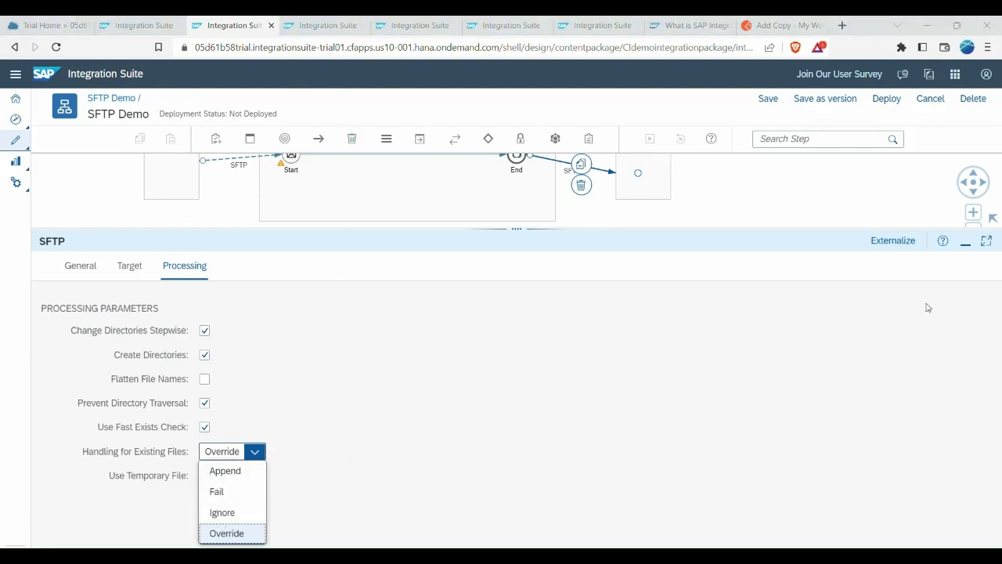
Examine the connection details of the sender IDOC channel in the IDOC Demo integration flow.
click(325, 26)
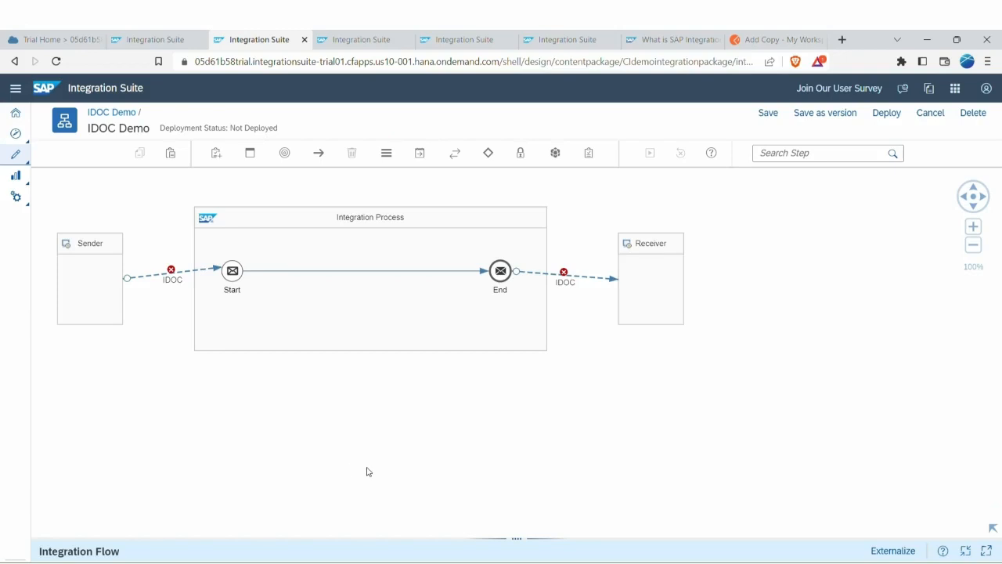
click(173, 283)
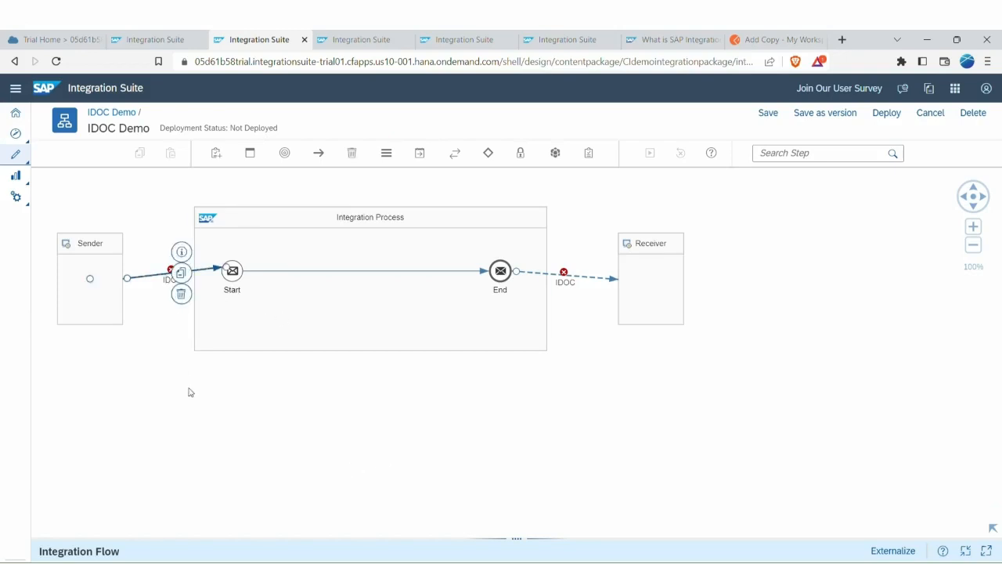
click(139, 422)
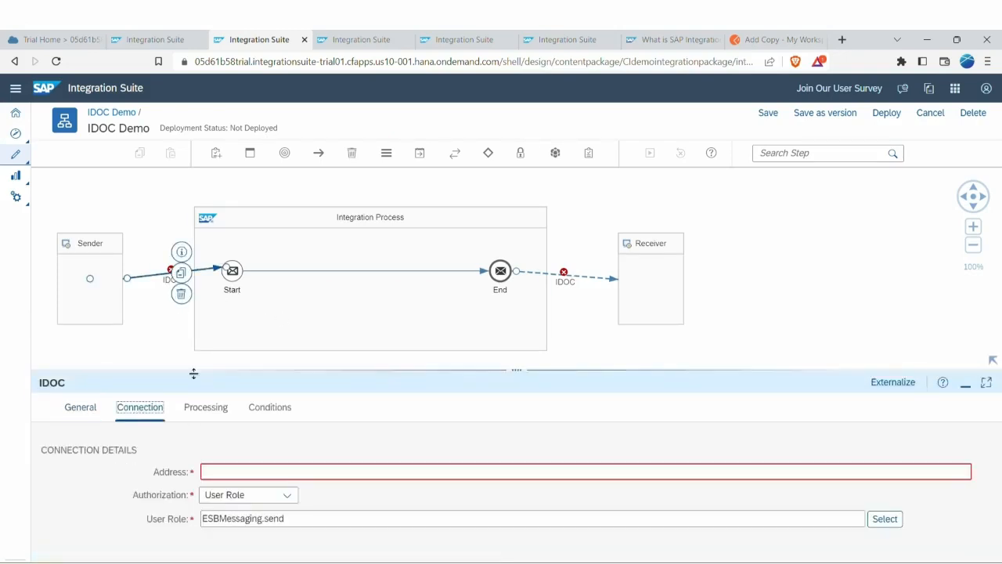
drag(192, 371, 205, 309)
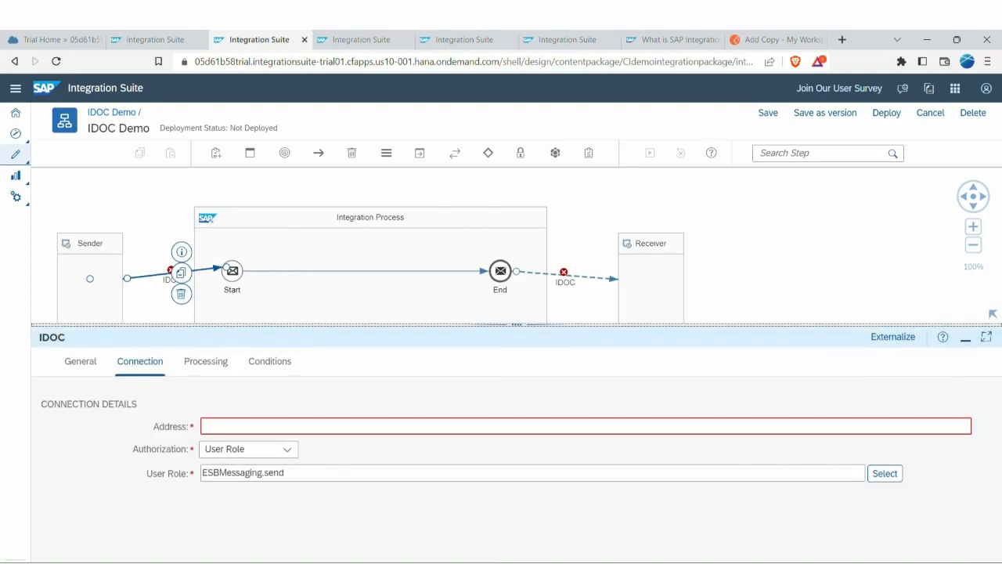
key(alt+Tab)
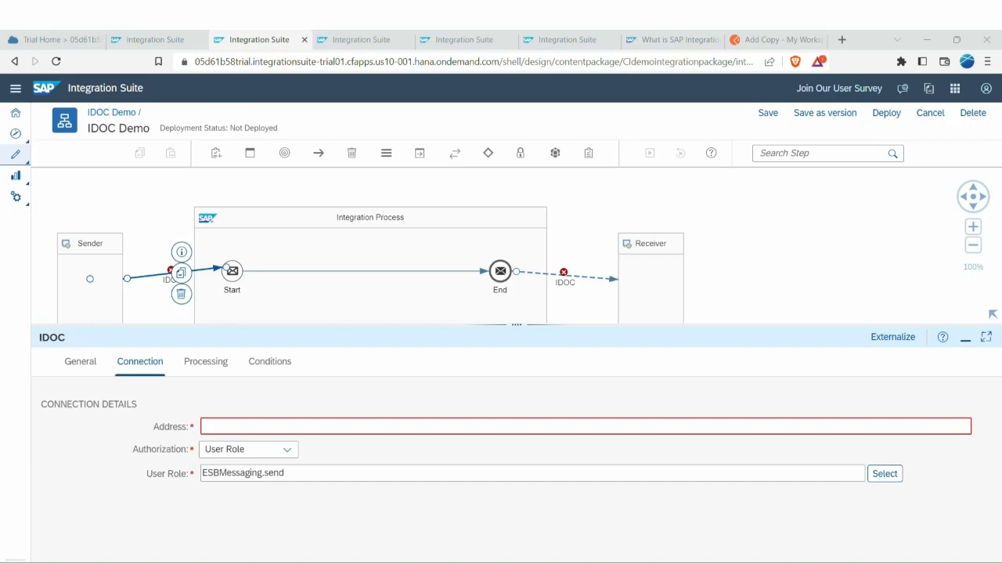
Examine the receiver IDOC channel's adapter details and connection details.
click(579, 277)
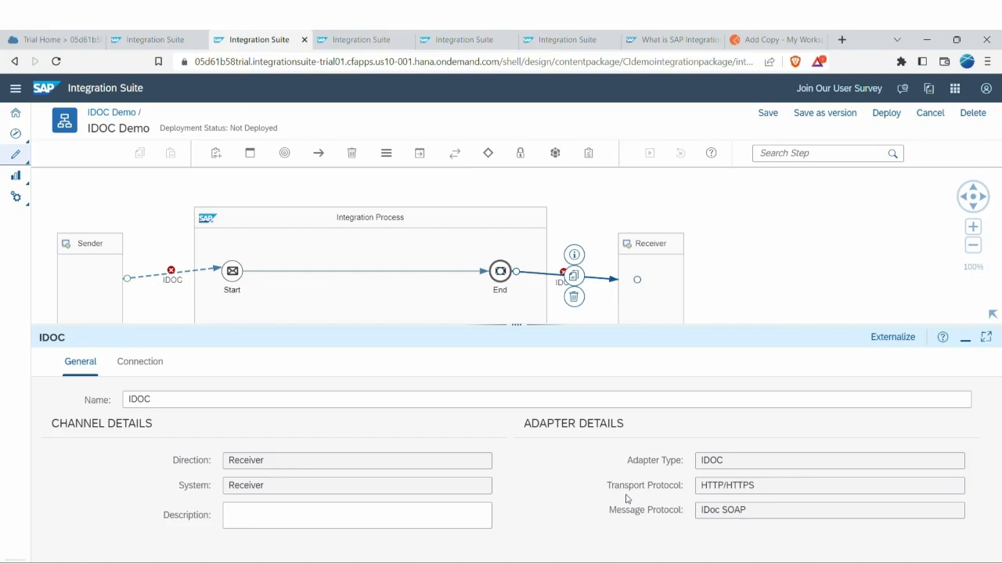
click(140, 360)
scroll(275, 485, down, 1)
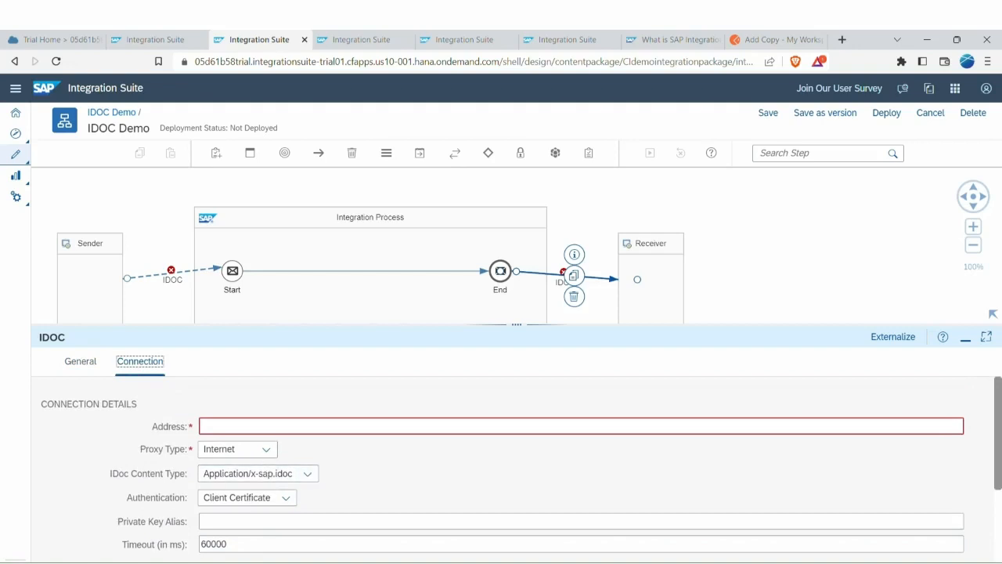
Examine the request processing settings of the sender HTTPS channel in the HTTPS Demo integration flow.
click(351, 38)
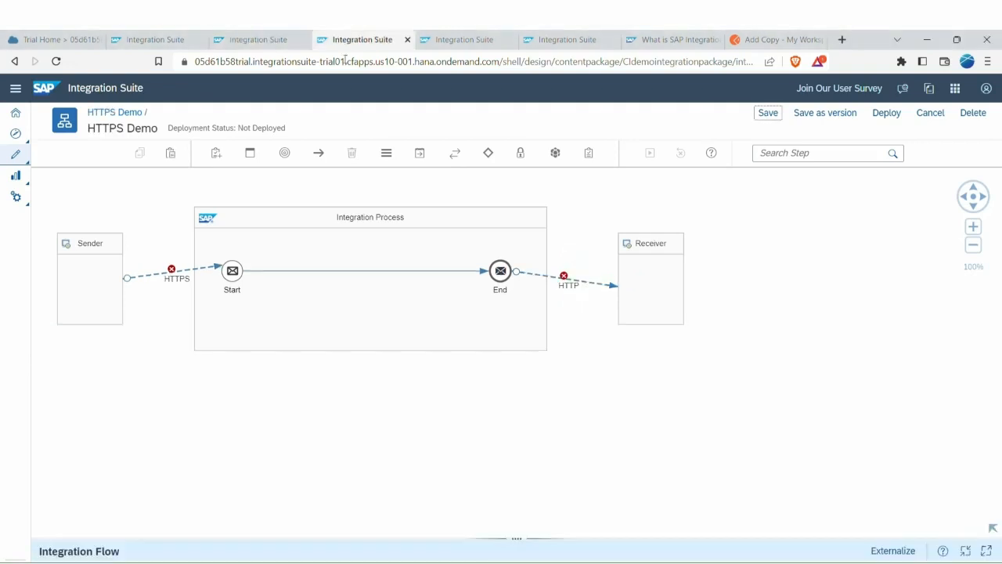
click(160, 275)
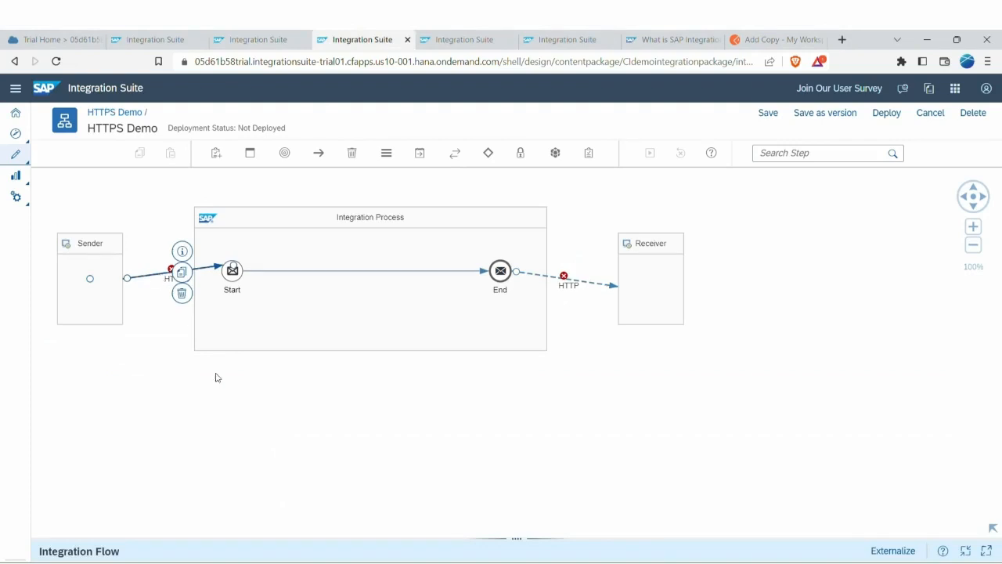
click(239, 543)
drag(239, 543, 546, 289)
click(141, 327)
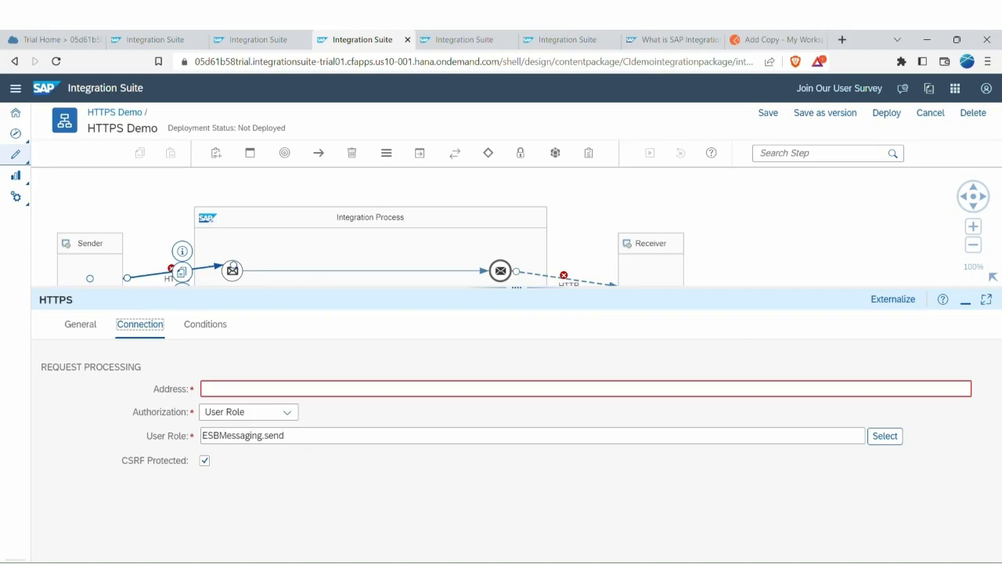
Review the sender HTTPS channel's conditions, authorization options and general adapter details.
click(210, 324)
click(147, 325)
click(287, 412)
click(253, 448)
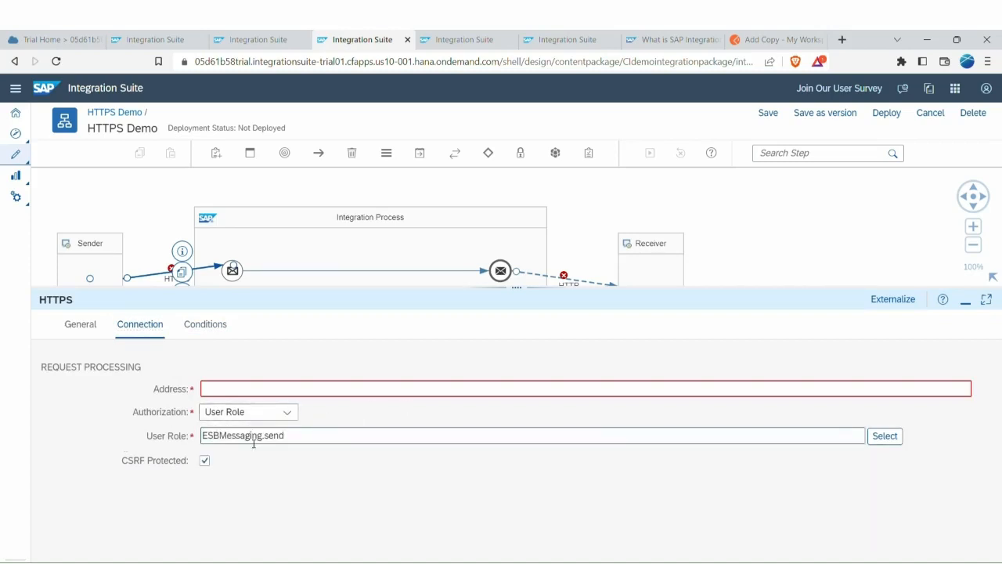
click(95, 324)
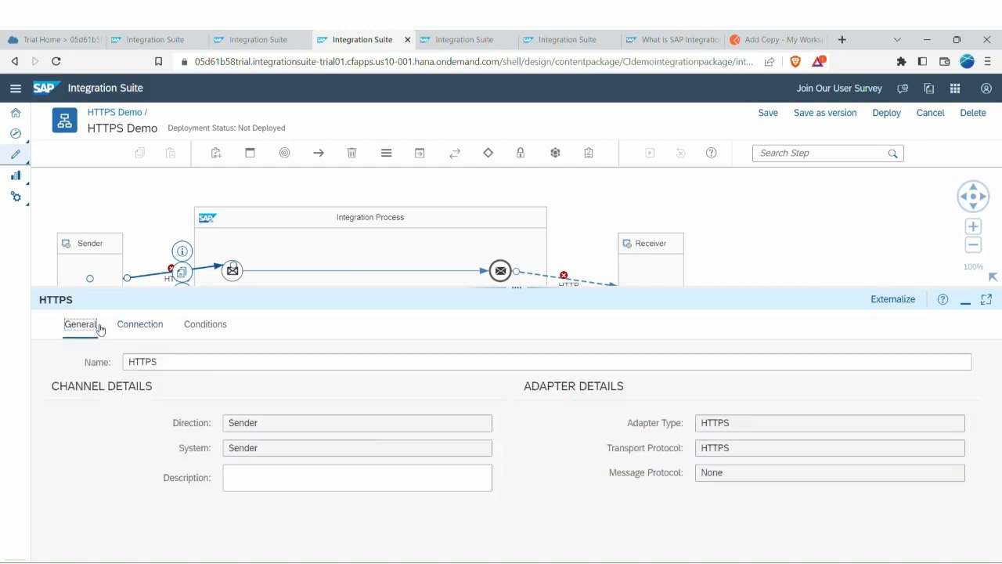
Examine the receiver HTTP channel's connection details, including the available request methods and authentication types.
click(550, 276)
click(140, 324)
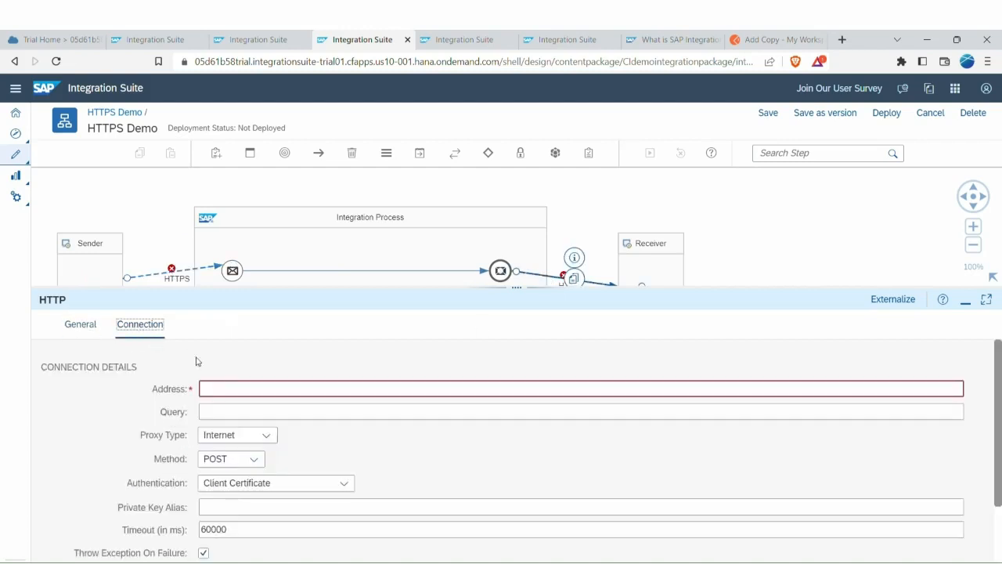
scroll(266, 392, down, 2)
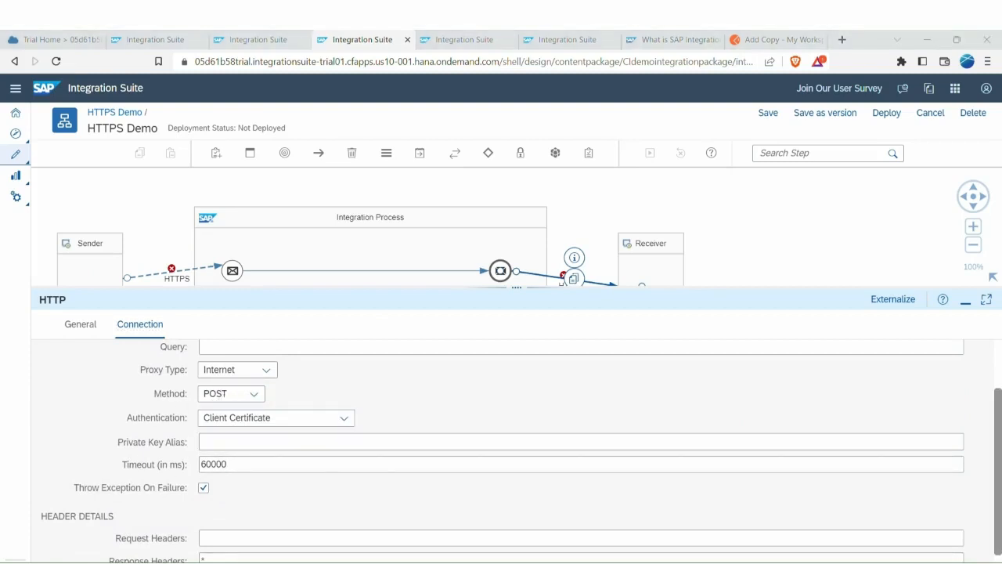
click(256, 395)
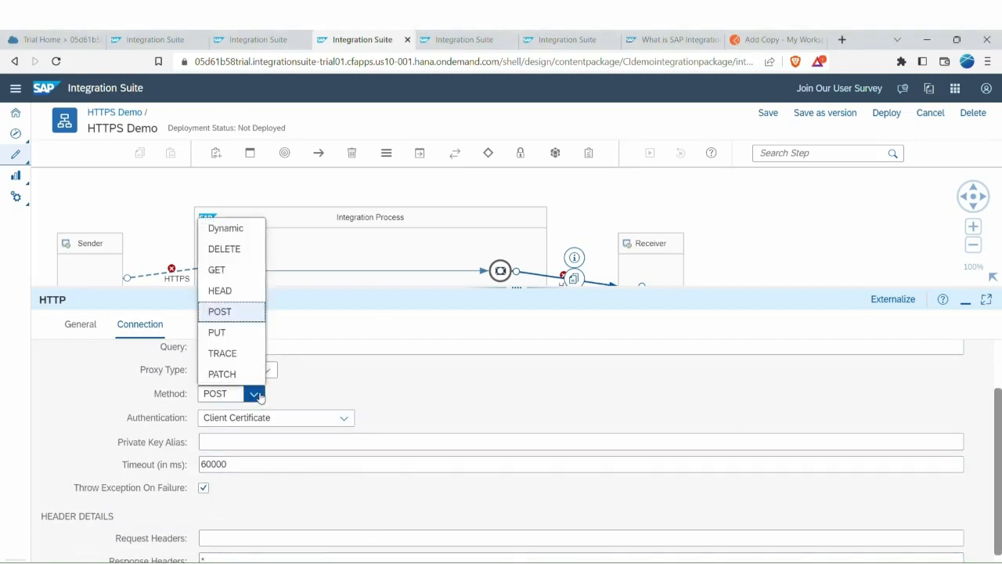
click(354, 393)
click(297, 424)
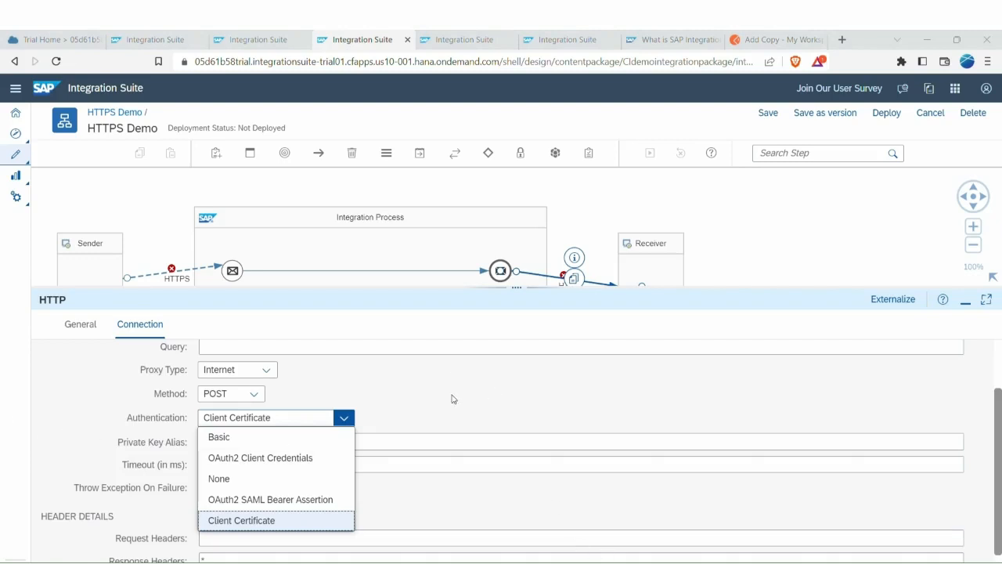
Switch to the SuccessFactor Demo integration flow and delete the SuccessFactors channel between Sender and Start.
click(462, 39)
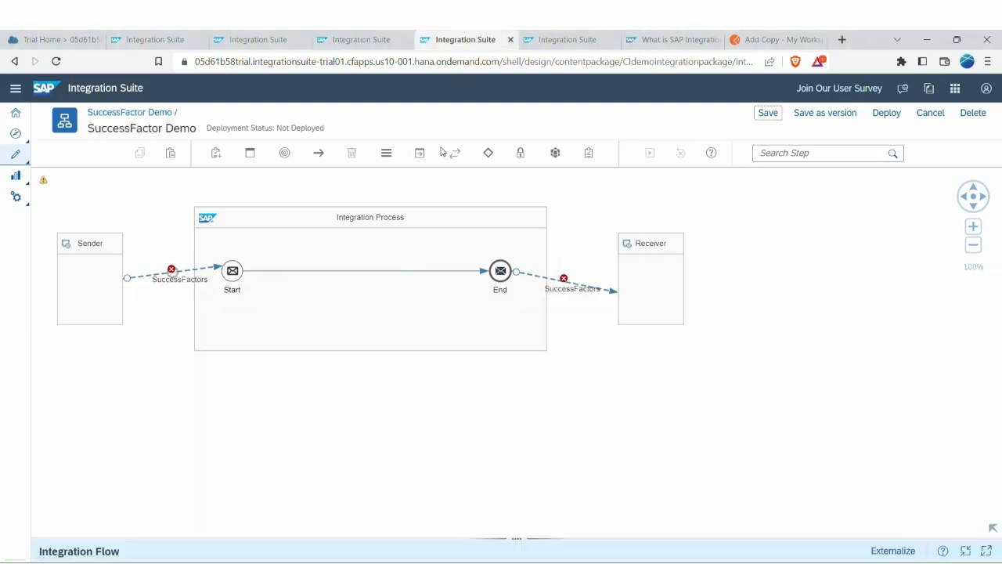
click(146, 278)
click(186, 298)
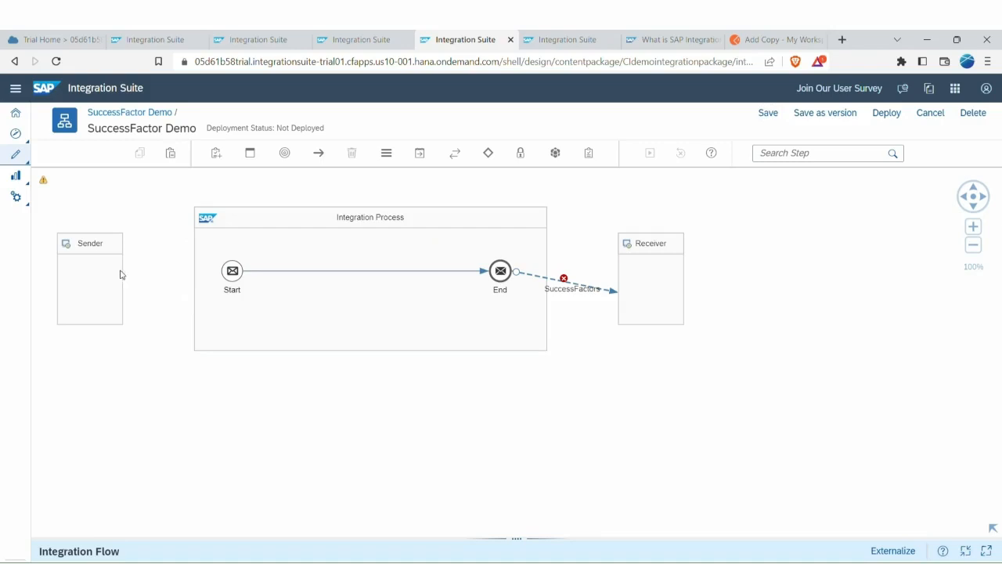
Connect Sender to the Start event with a SuccessFactors adapter using the SOAP message protocol.
click(84, 289)
drag(139, 278, 235, 275)
scroll(474, 373, down, 5)
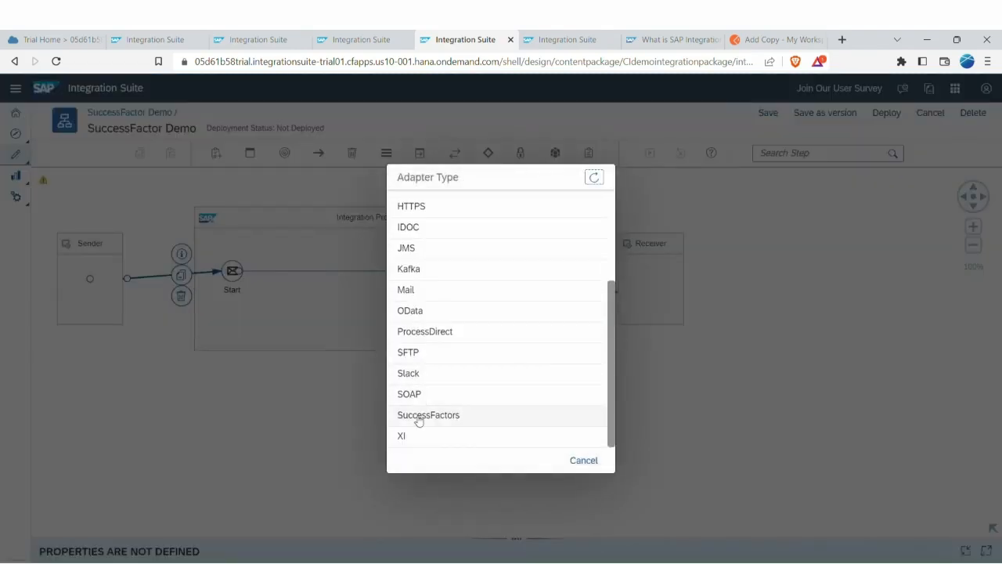
click(419, 416)
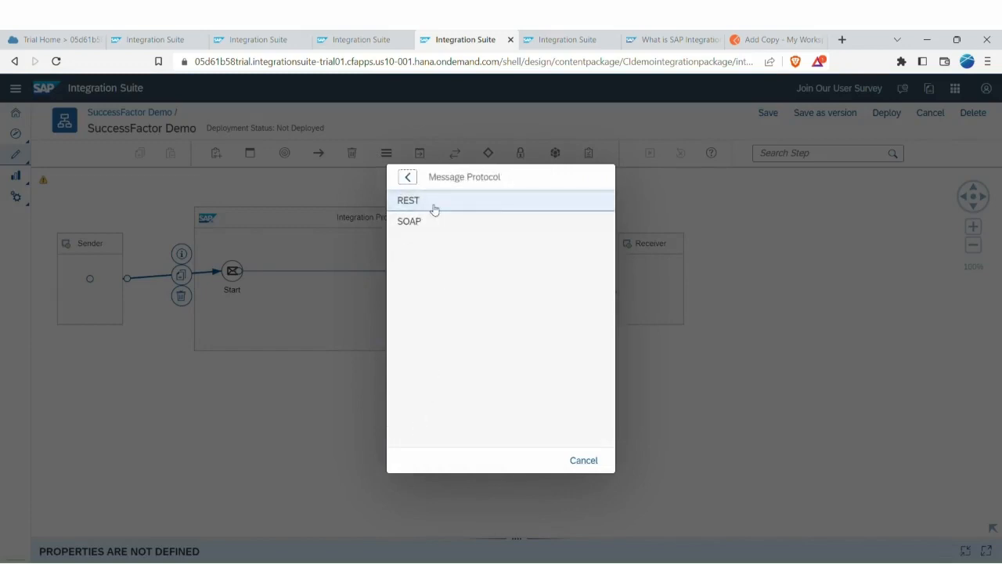
click(430, 221)
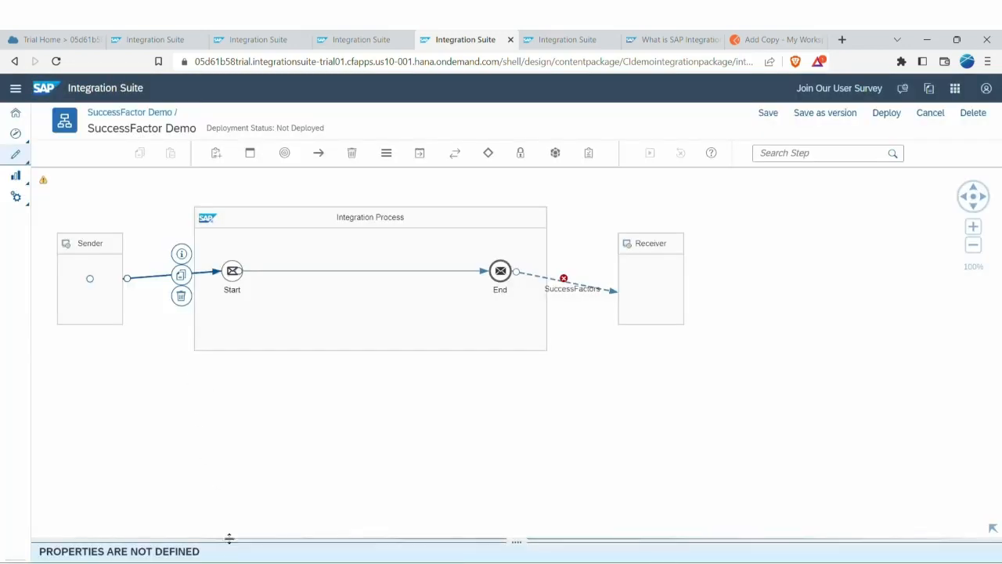
Review the sender SuccessFactors channel's adapter details, connection details and processing details, including entity, query, page size and timeout.
drag(230, 538, 234, 349)
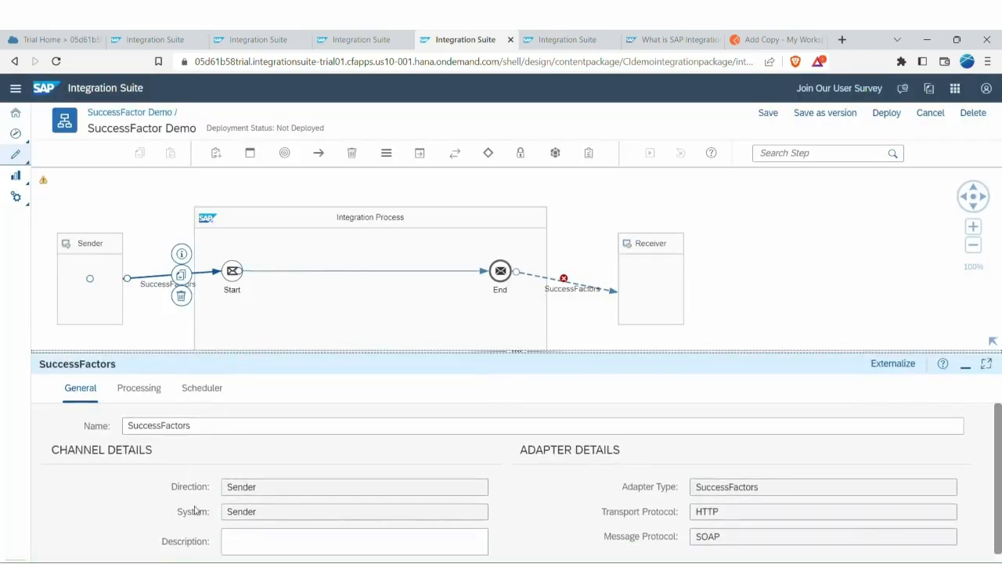
click(147, 389)
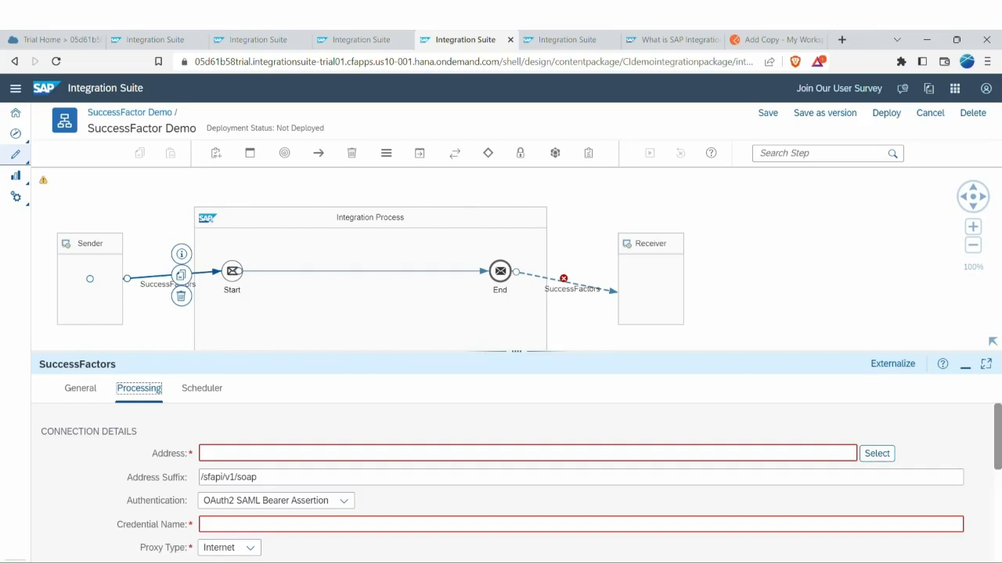
key(alt+Tab)
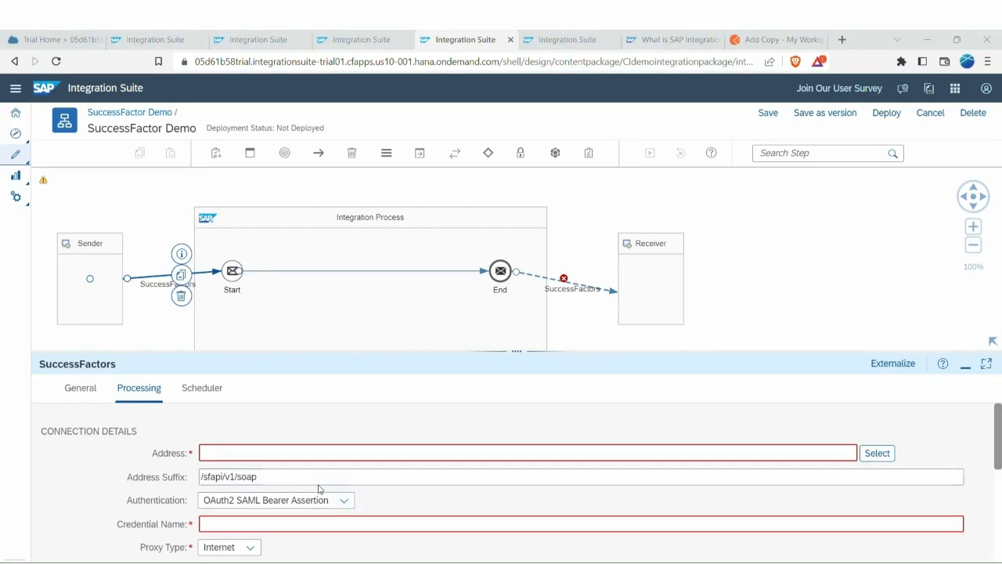
scroll(319, 489, down, 2)
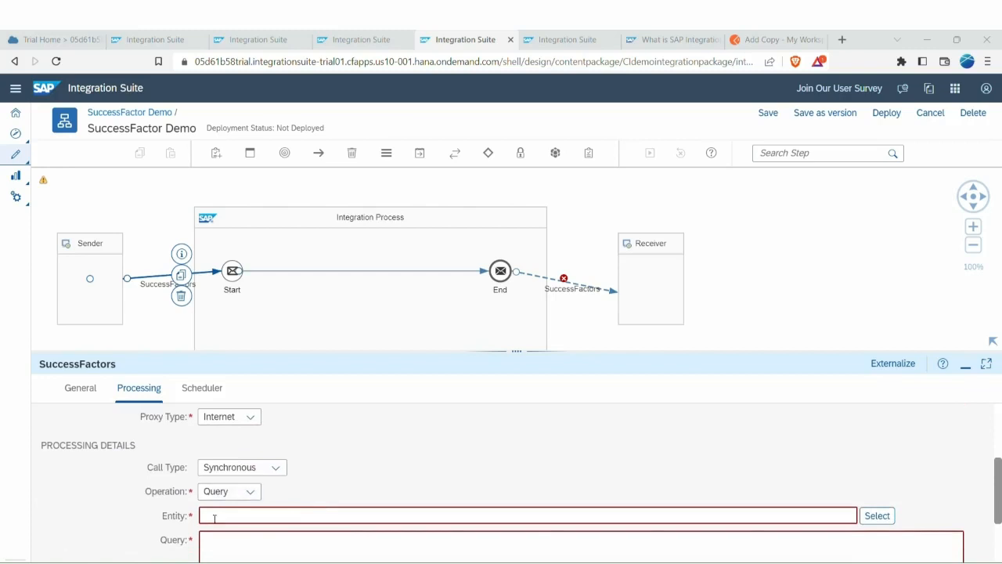
scroll(165, 513, down, 1)
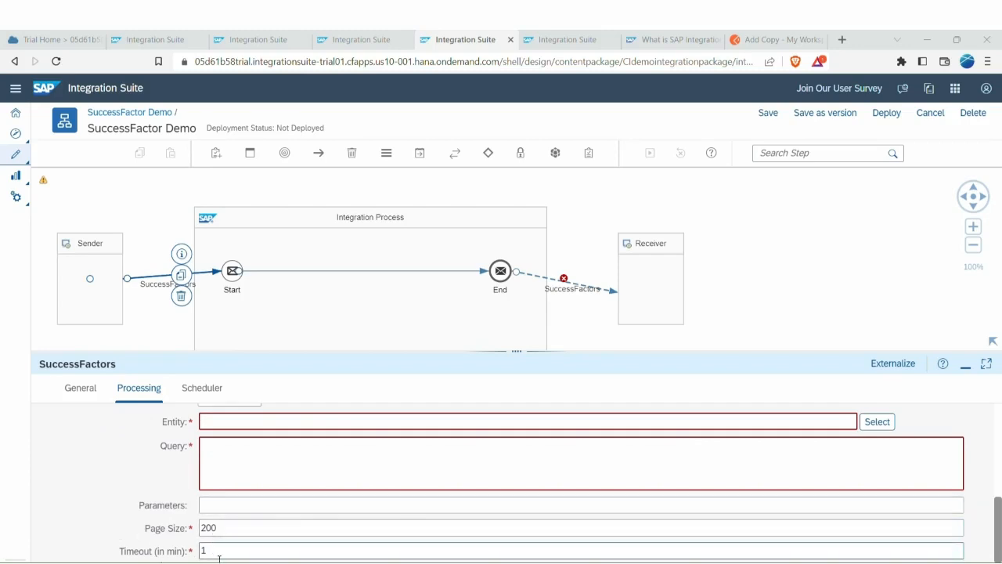
scroll(219, 558, up, 1)
scroll(220, 559, down, 1)
scroll(219, 548, up, 5)
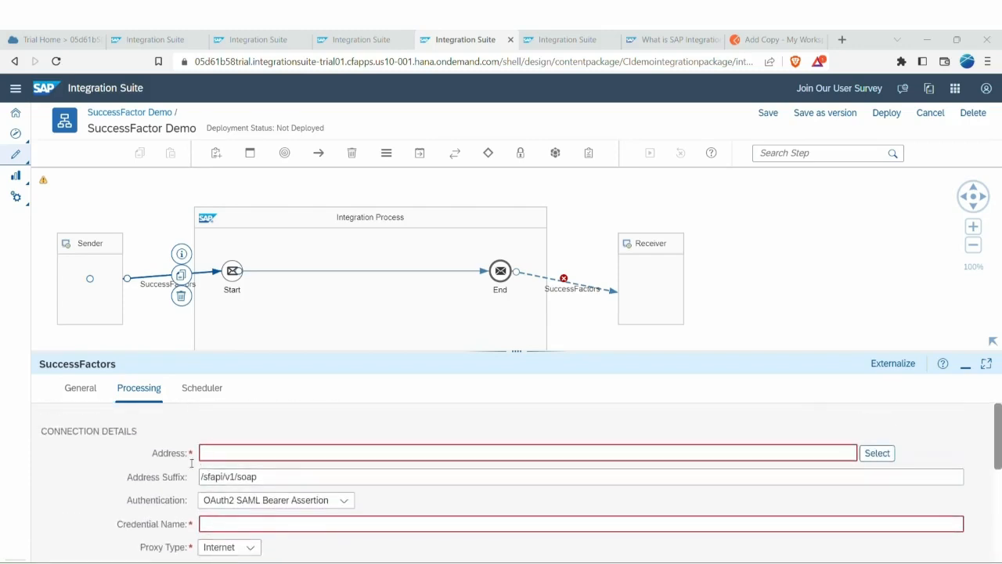
Browse the SuccessFactors data centers and URLs available for the sender channel's address without choosing one.
click(877, 452)
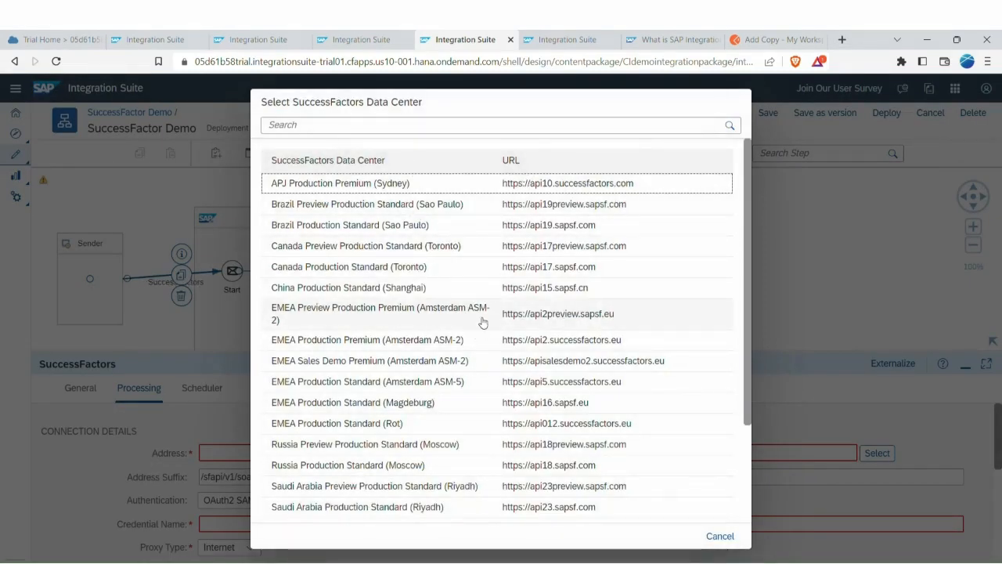
scroll(574, 388, down, 3)
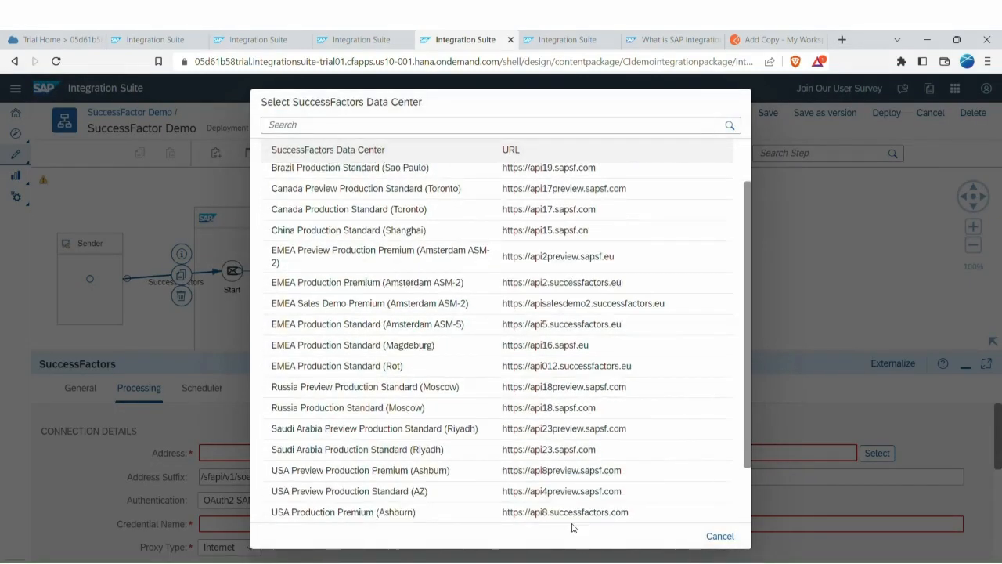
scroll(498, 367, up, 3)
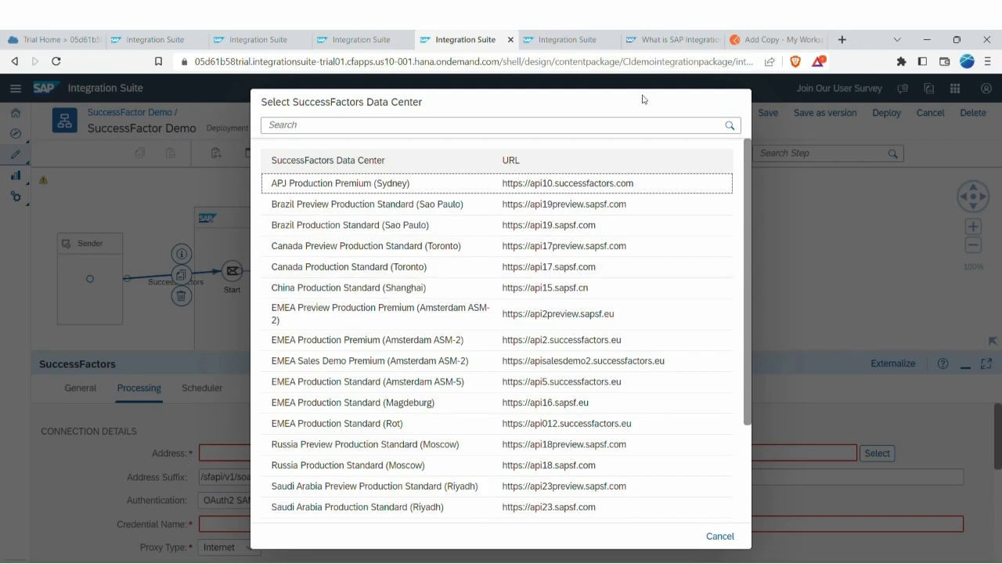
click(719, 537)
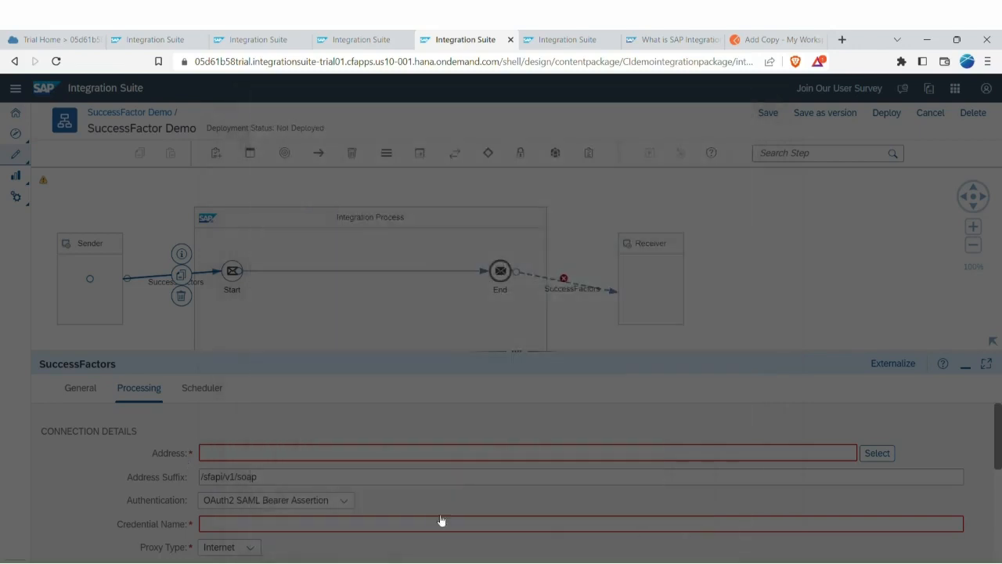
Check the call types available in the sender SuccessFactors channel's processing details.
scroll(423, 514, up, 5)
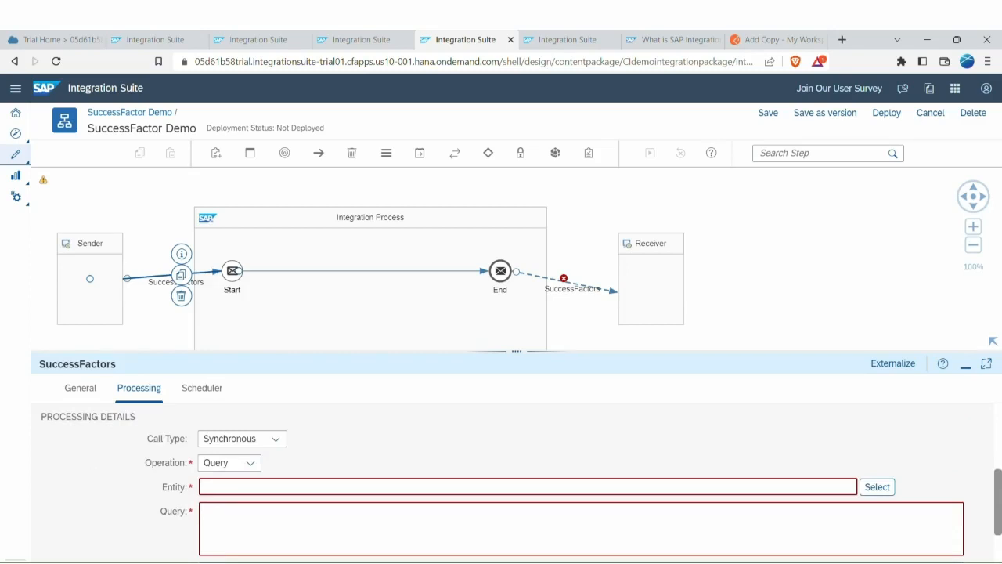
click(225, 439)
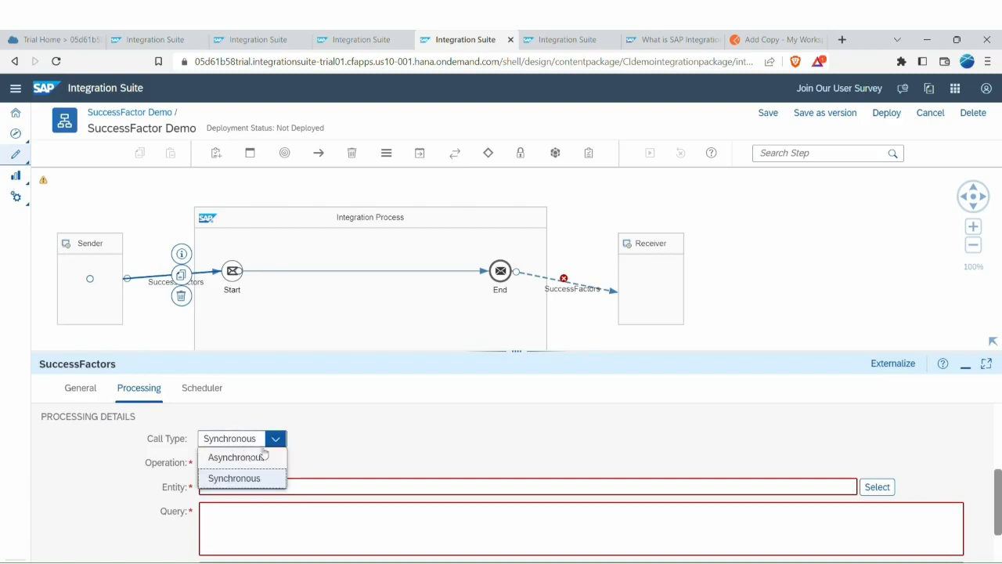
click(343, 441)
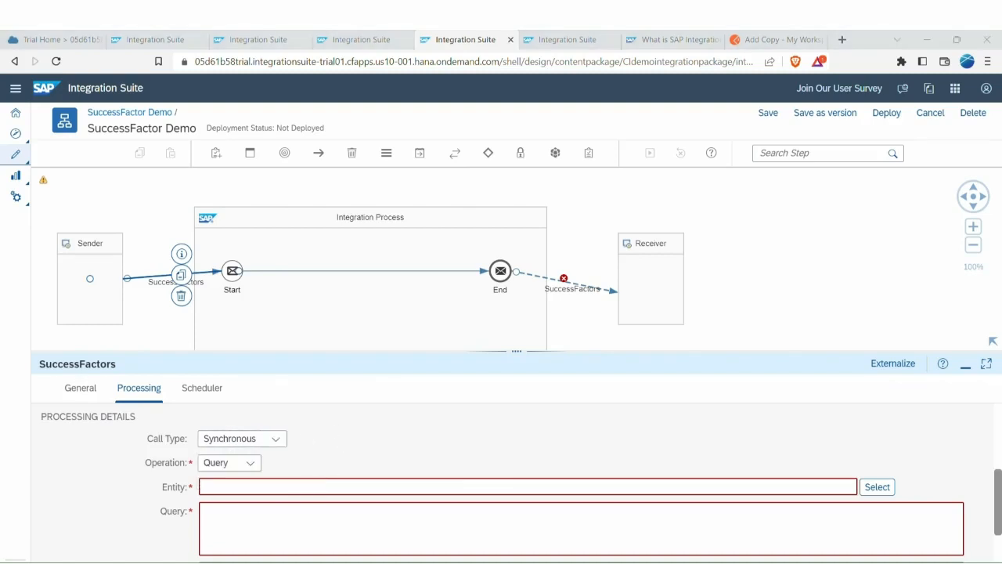
Inspect the system connection fields for selecting the query entity, including those for adding a new system, and leave without connecting.
click(866, 487)
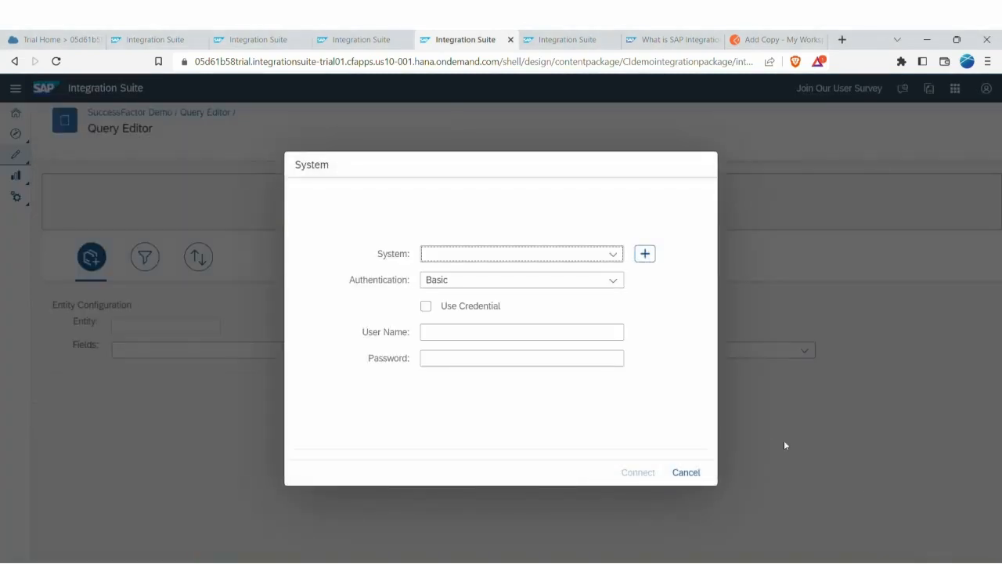
click(617, 253)
click(645, 253)
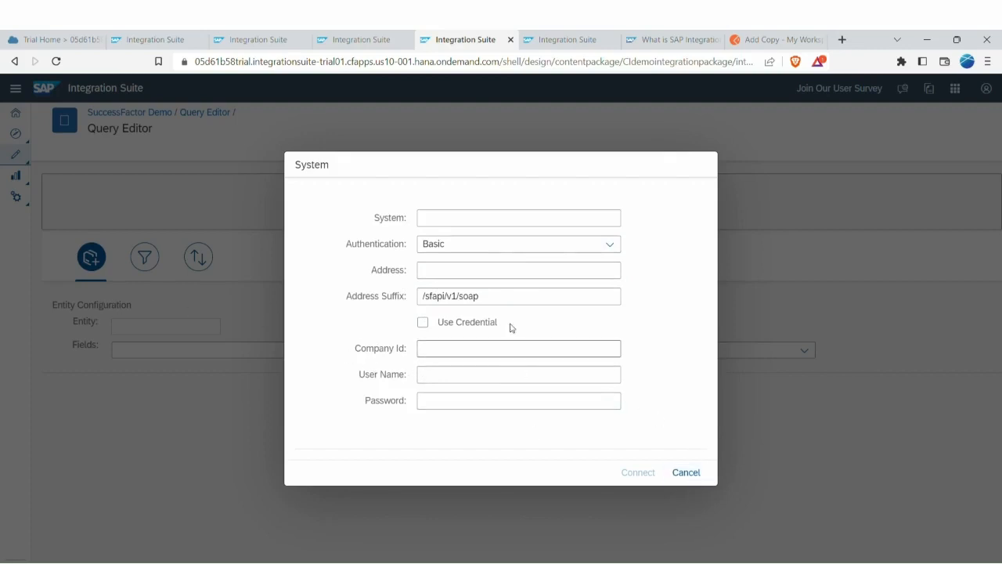
click(678, 474)
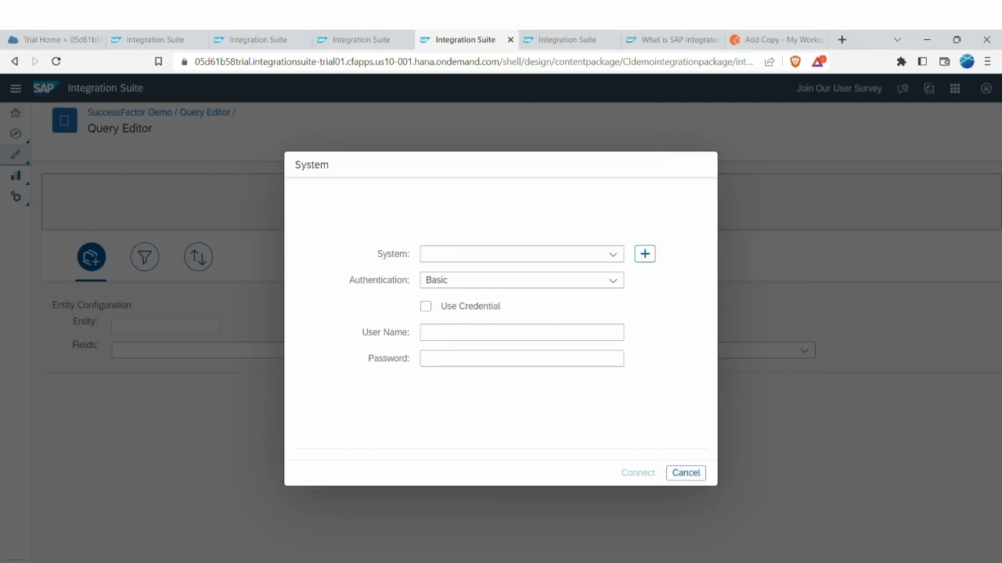
key(alt+Tab)
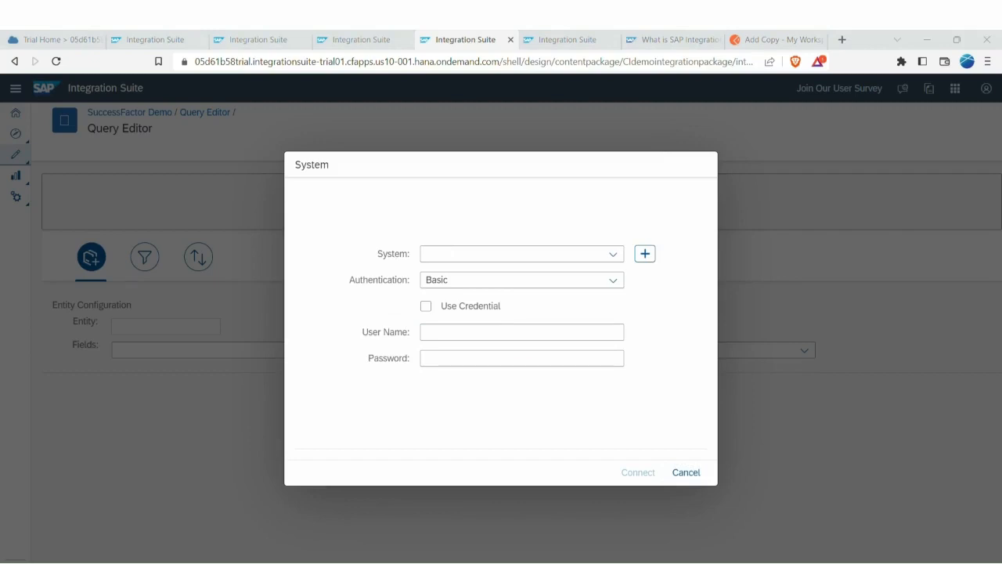
click(692, 480)
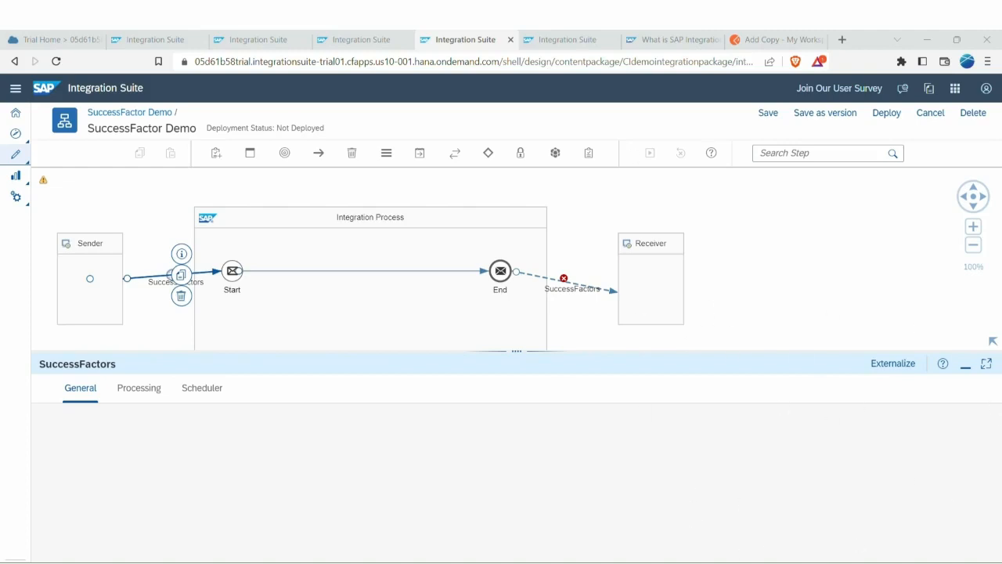
Try to review the sender SuccessFactors channel's general, processing and scheduler settings and the receiver channel's general details.
click(153, 389)
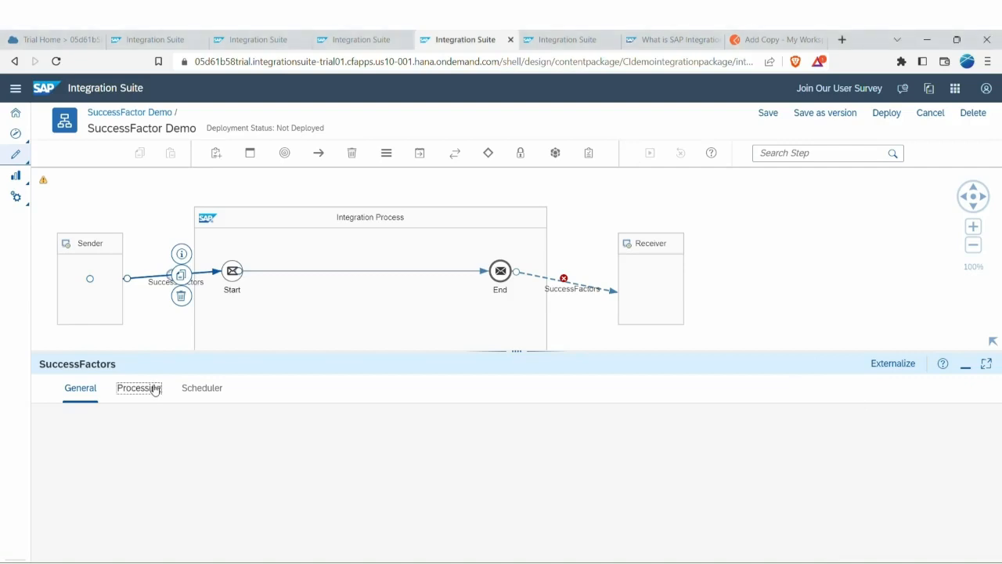
click(88, 389)
click(313, 270)
click(141, 390)
click(83, 389)
click(202, 387)
click(610, 296)
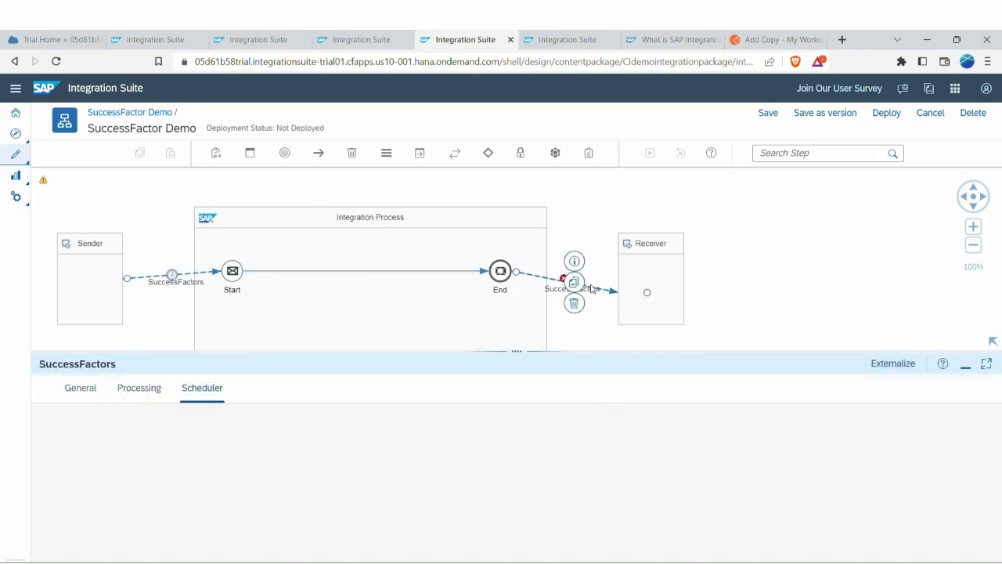
click(81, 390)
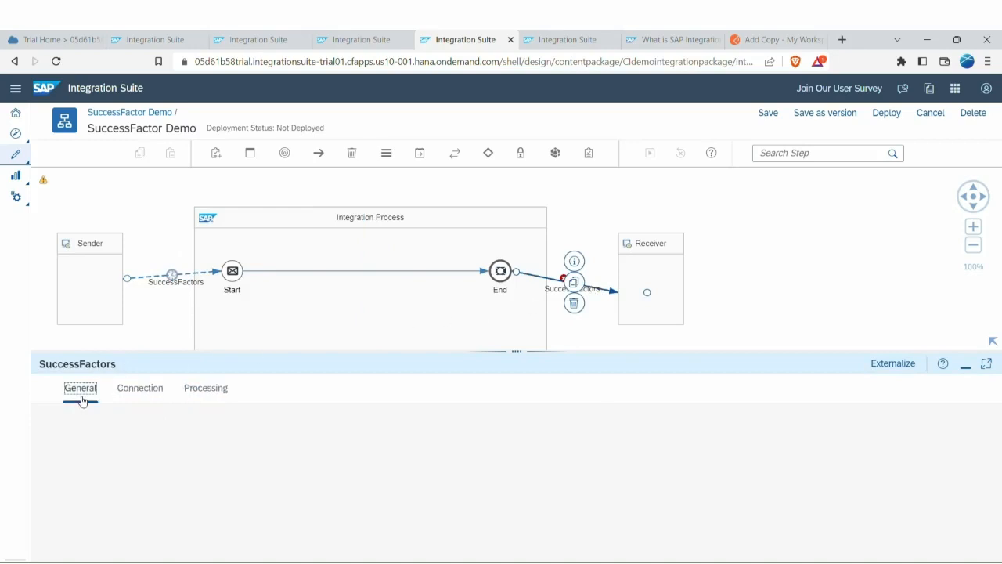
Delete the sender SuccessFactors channel and draw a new connection from Sender to the Start event.
click(176, 278)
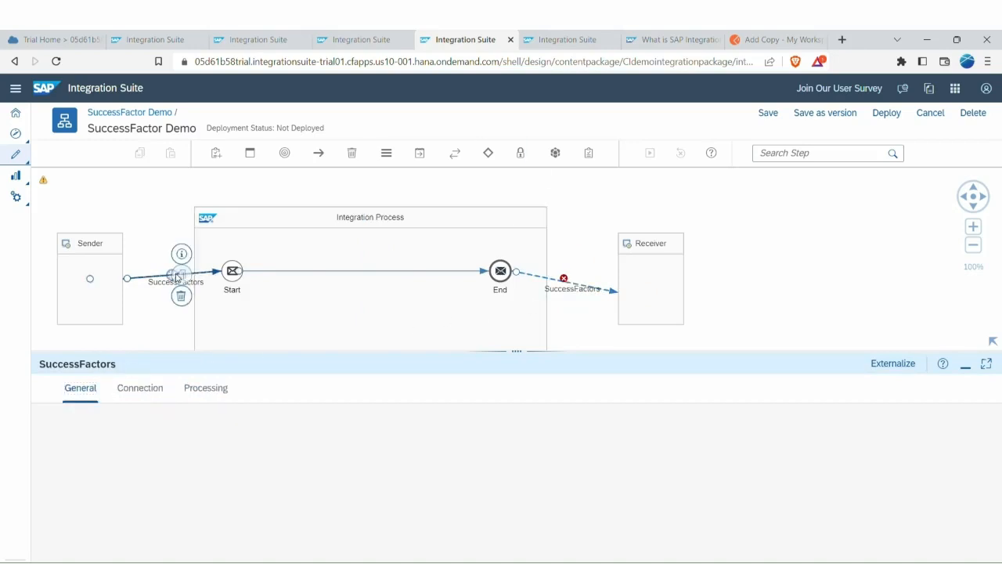
click(178, 299)
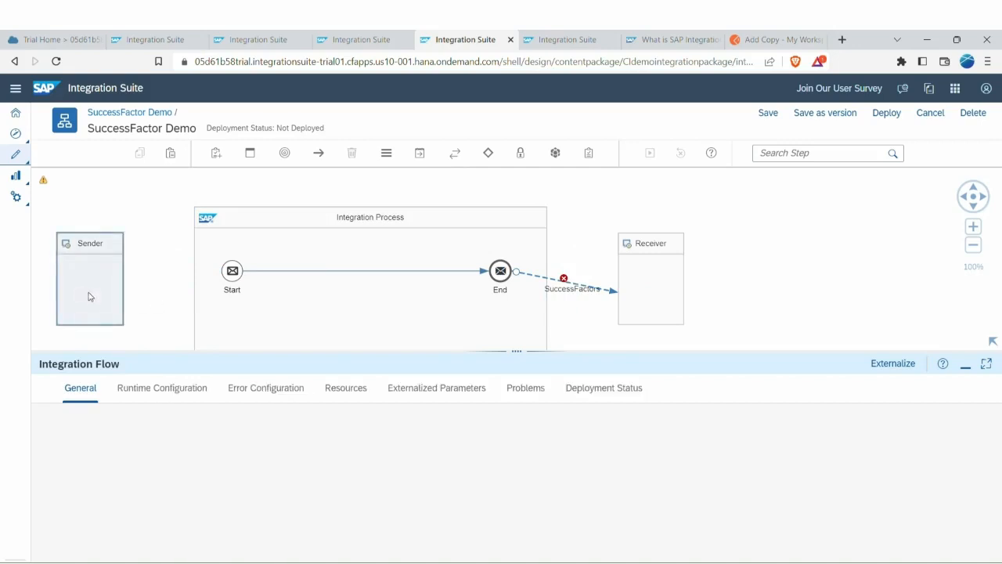
drag(89, 296, 232, 271)
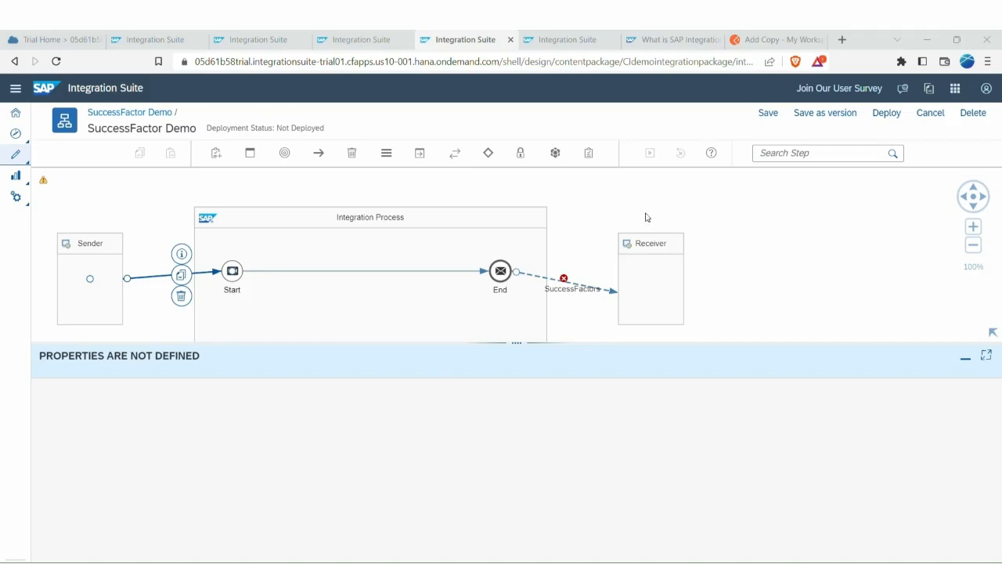
Examine the receiver SuccessFactors channel's adapter details and connection details.
click(584, 289)
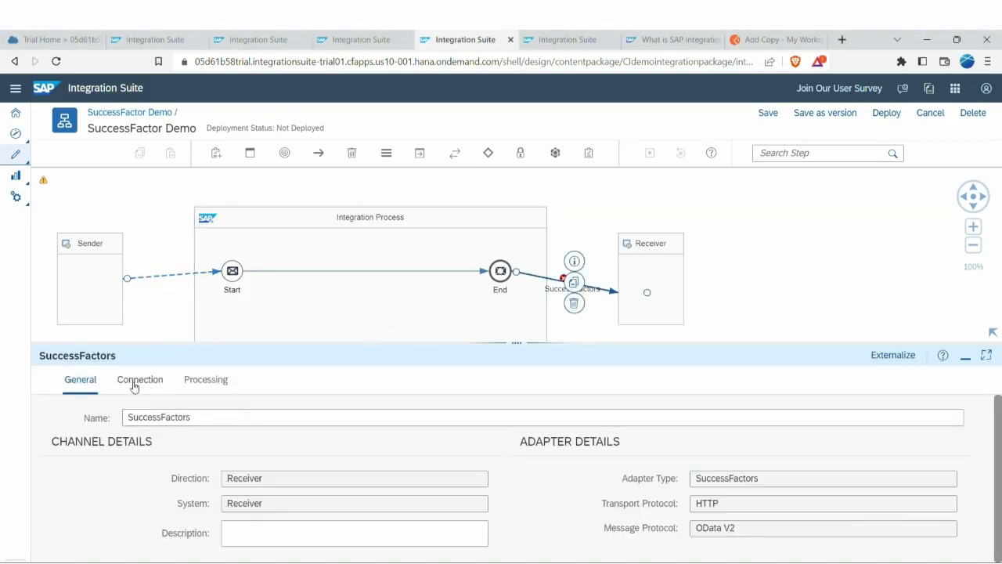
click(134, 382)
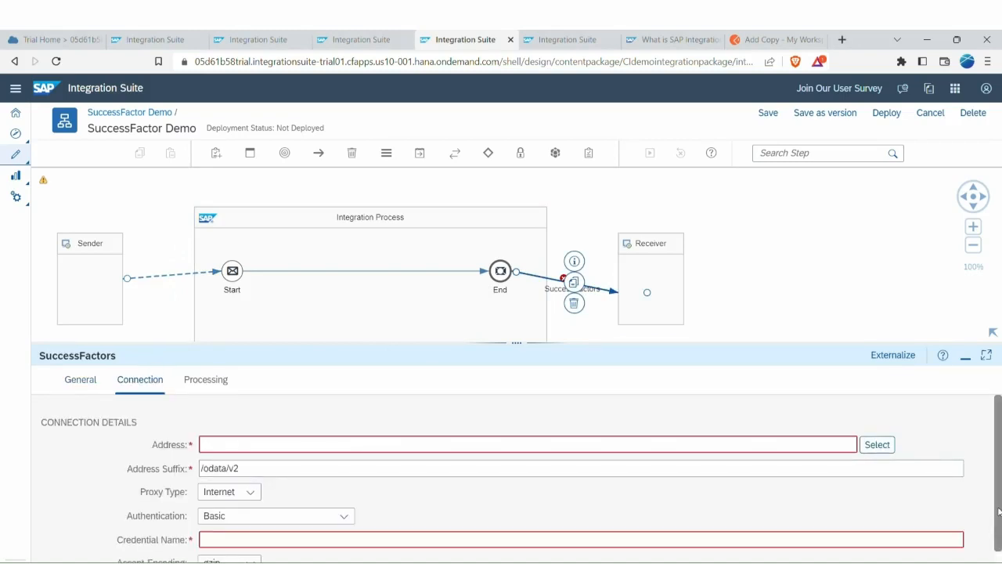
scroll(996, 521, down, 1)
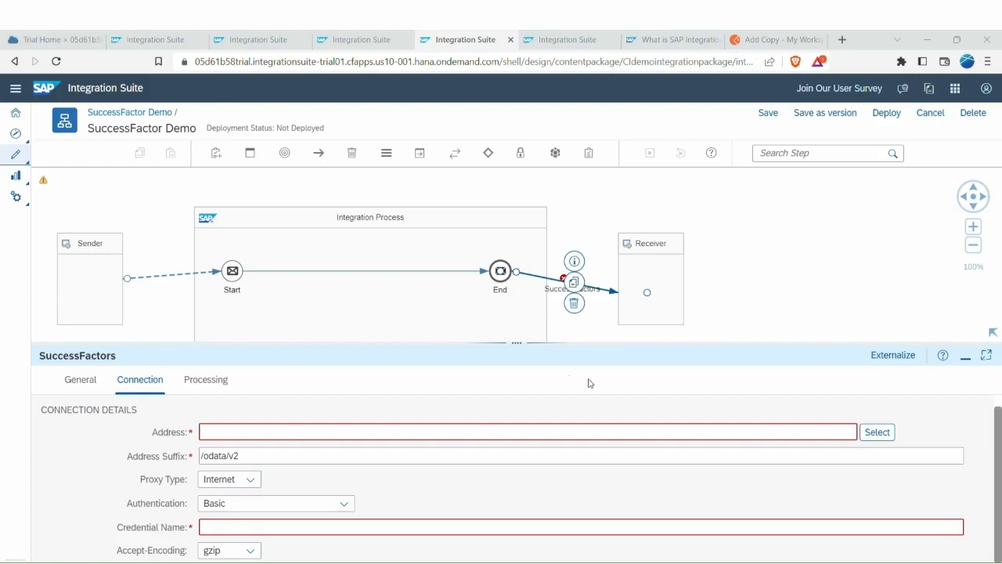
Replace the receiver SuccessFactors channel with a new End-to-Receiver connection using the SuccessFactors adapter and REST message protocol.
click(561, 291)
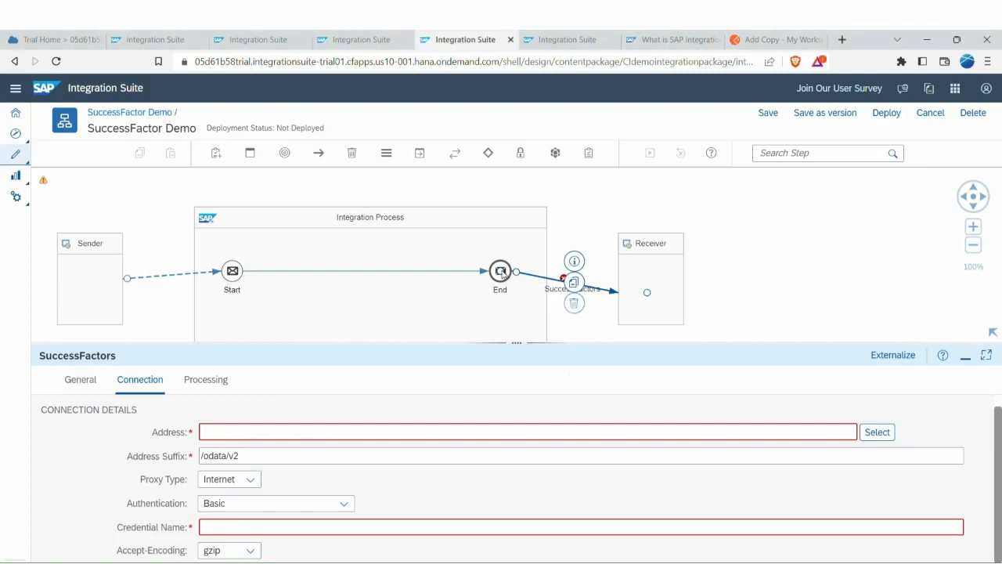
click(574, 303)
click(501, 271)
drag(528, 256, 650, 282)
scroll(610, 405, down, 3)
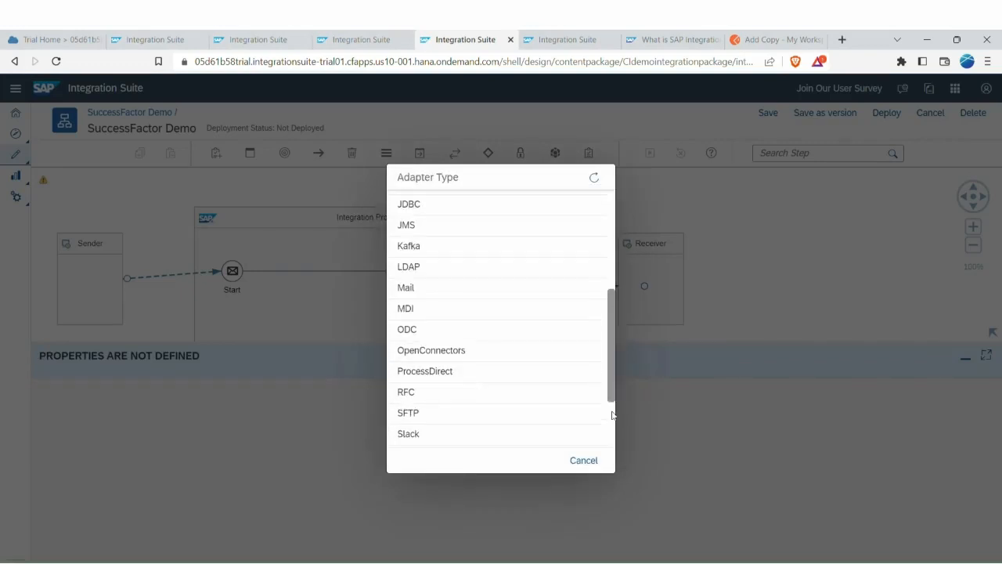
scroll(516, 394, down, 2)
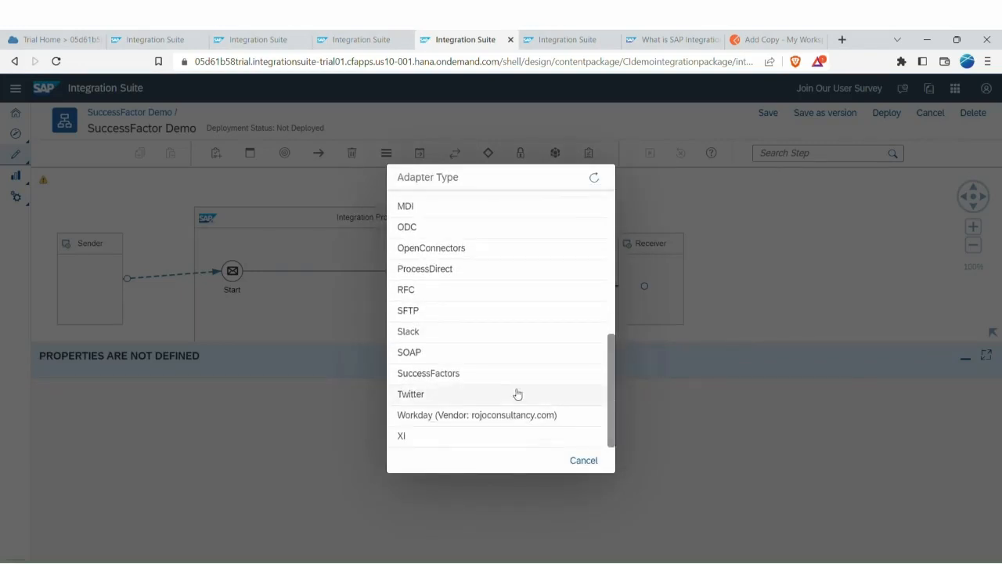
click(467, 373)
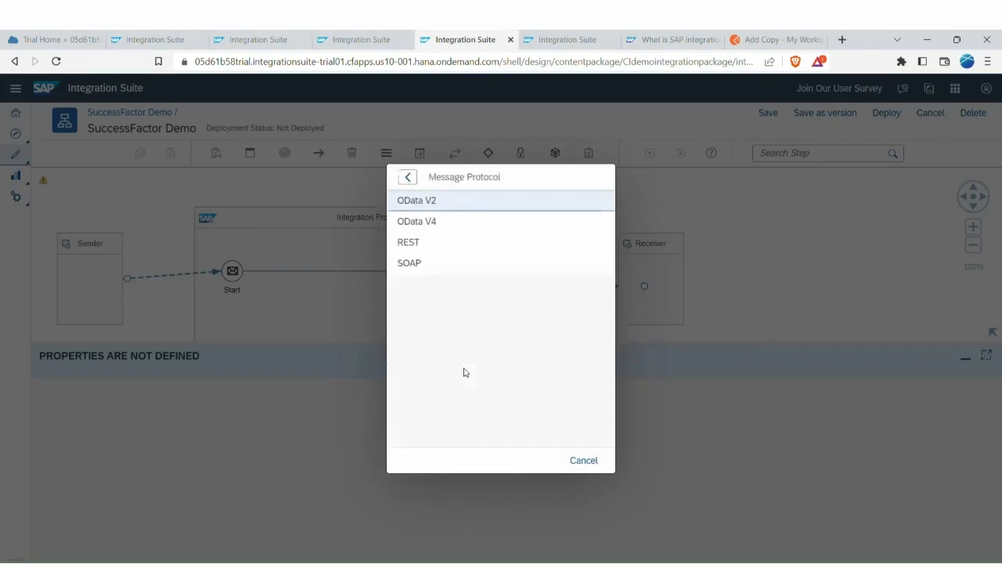
click(414, 244)
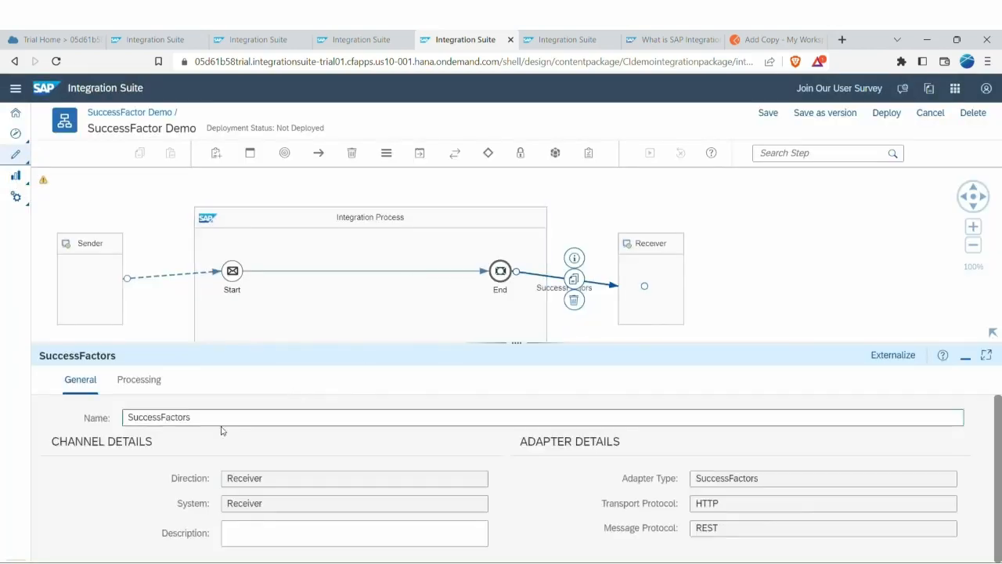
Review the REST SuccessFactors receiver channel's connection and processing details.
click(141, 379)
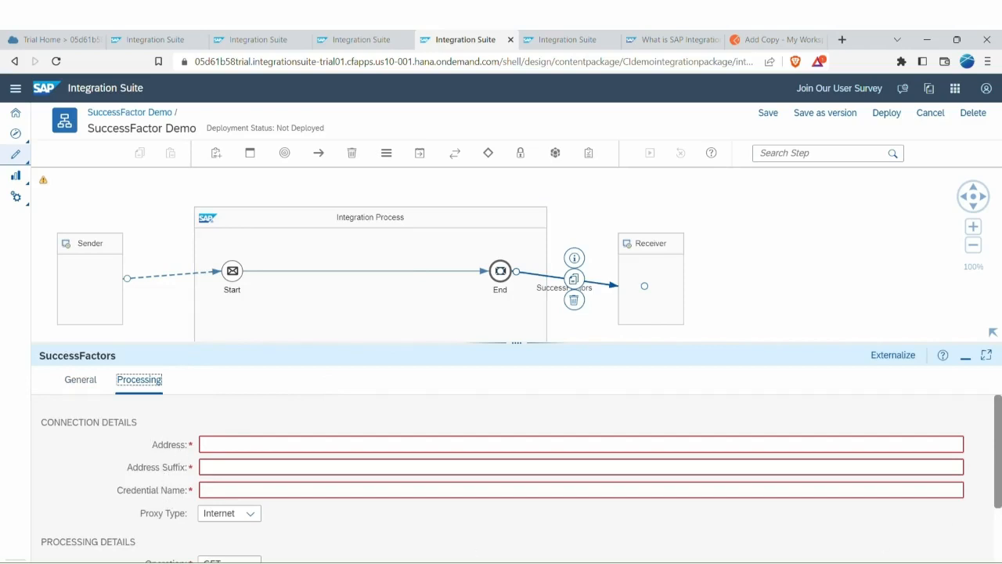
scroll(1000, 543, down, 2)
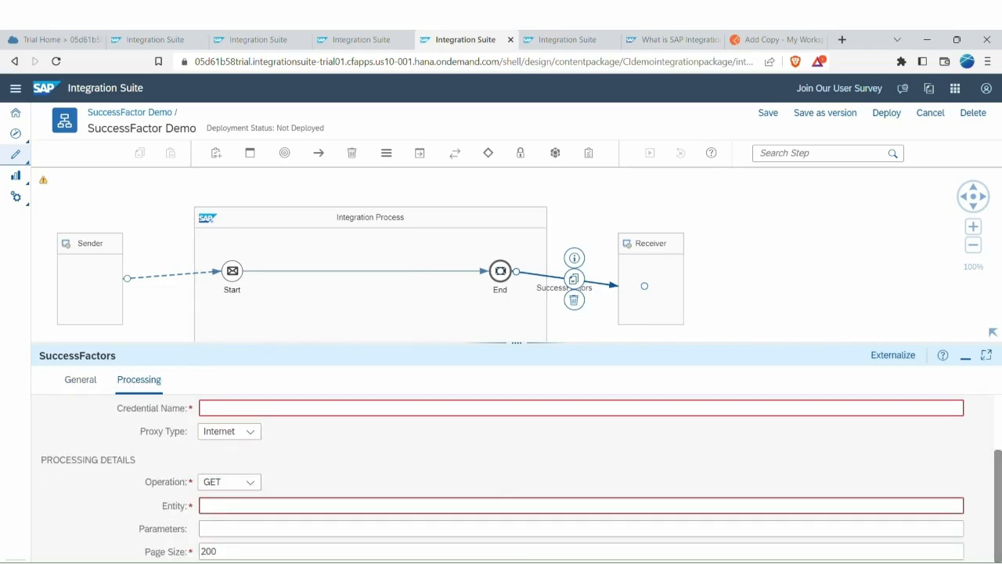
key(alt+Tab)
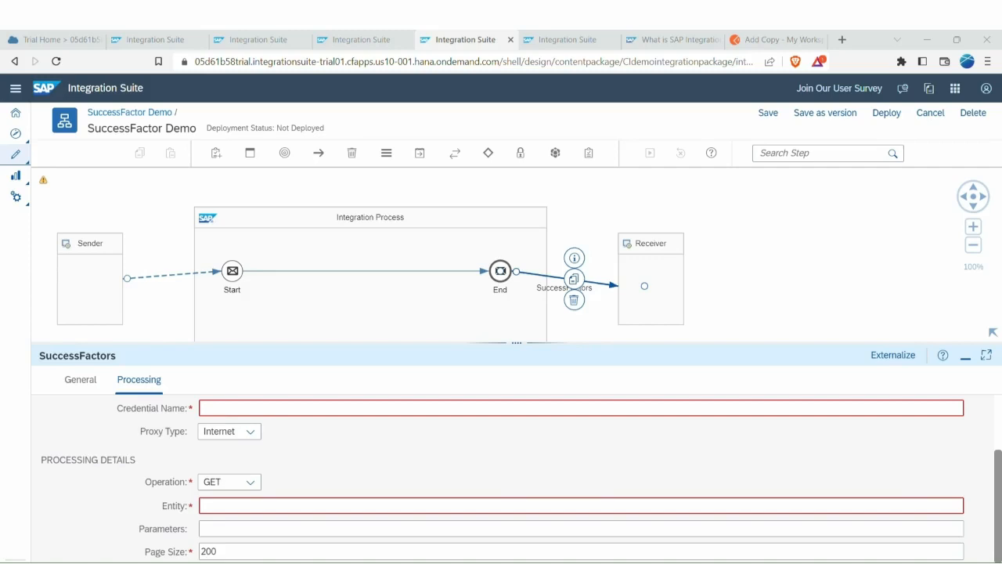
In the Ariba Demo flow, examine the receiver OData channel's connection details, authentication options and processing details.
click(560, 37)
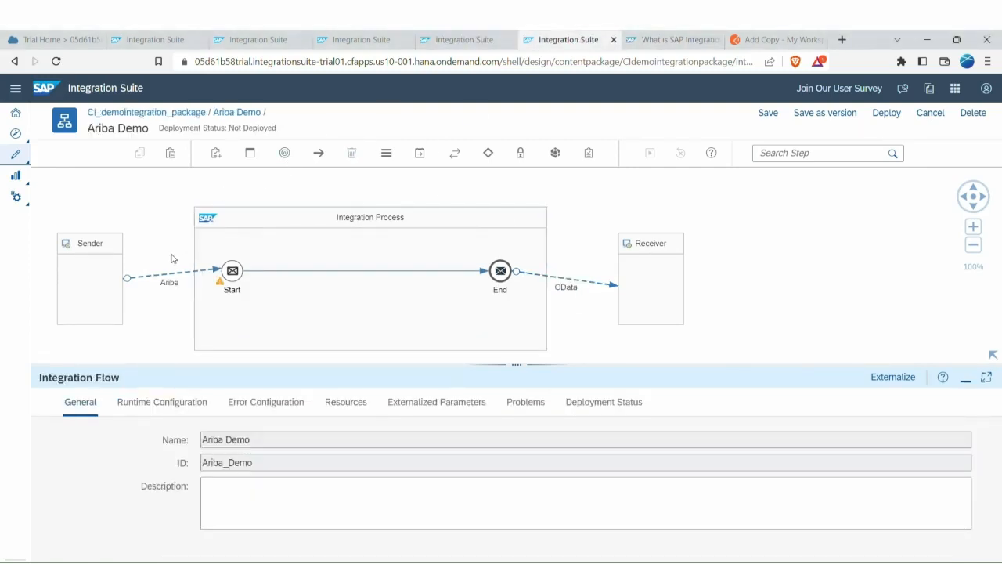
click(574, 278)
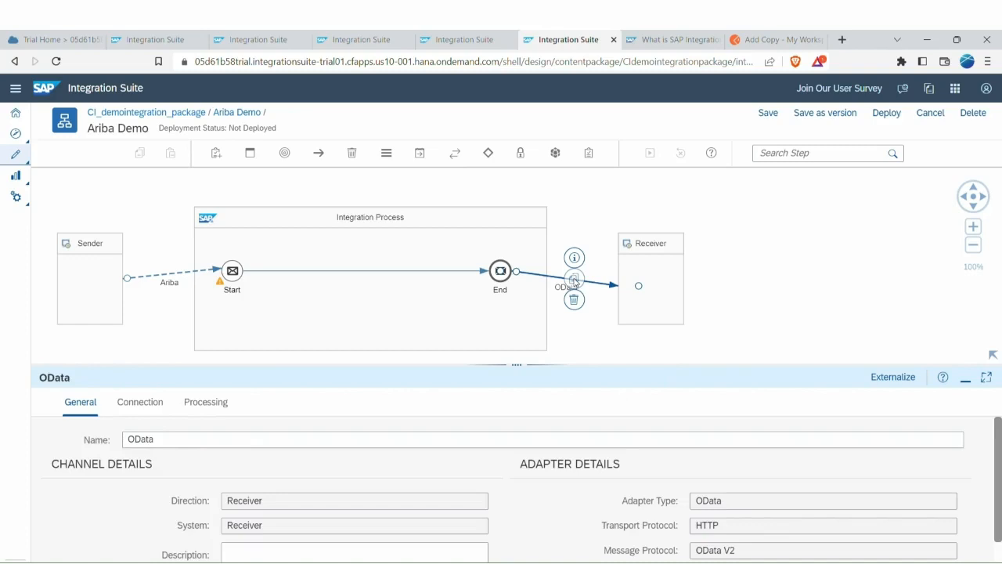
click(134, 404)
drag(280, 365, 279, 267)
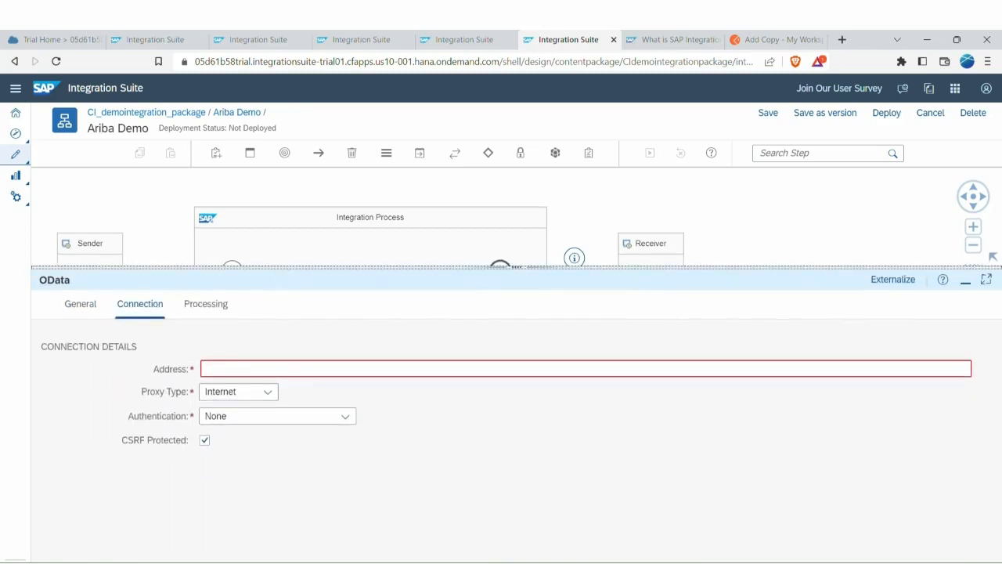
click(244, 418)
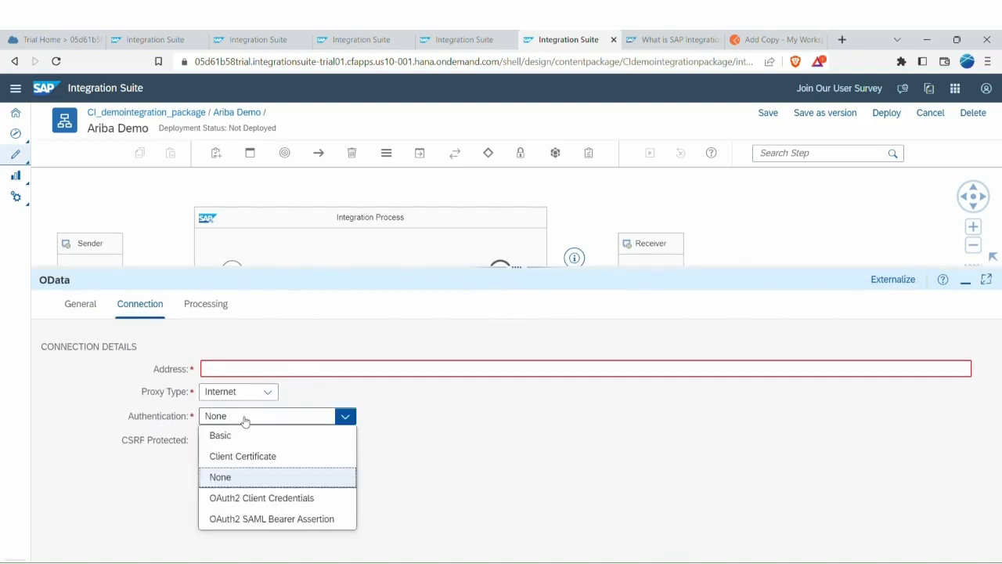
click(245, 421)
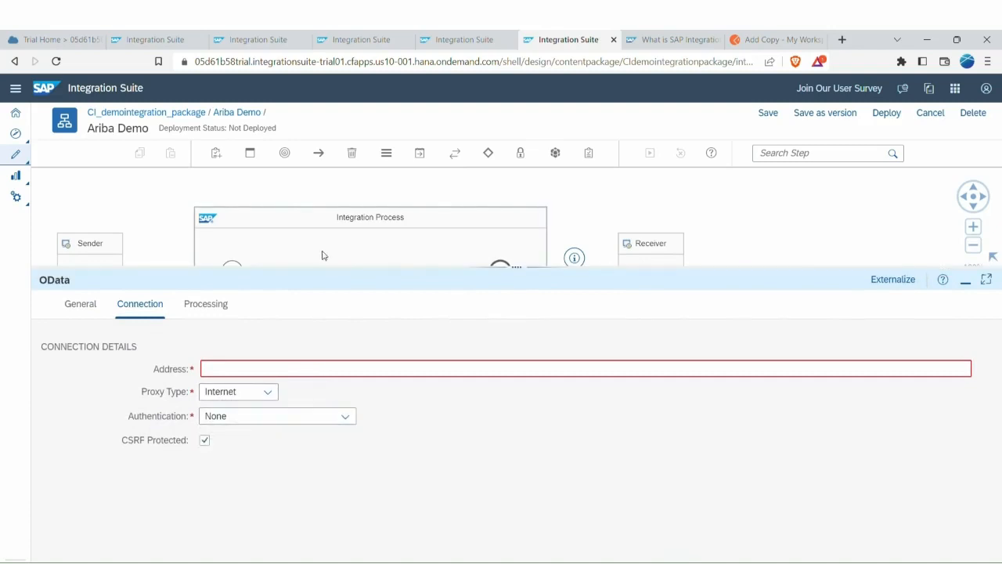
click(208, 304)
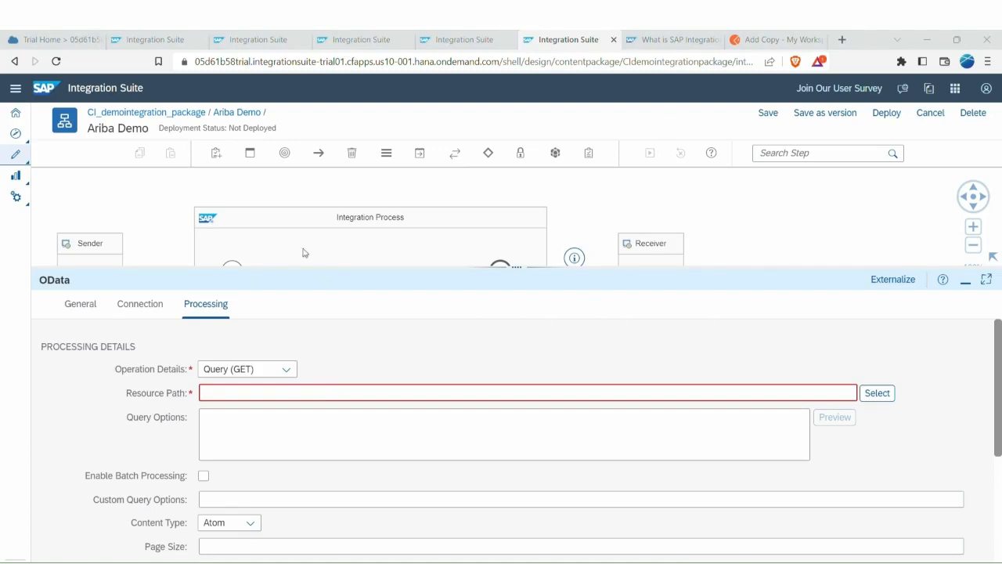
drag(282, 284, 290, 394)
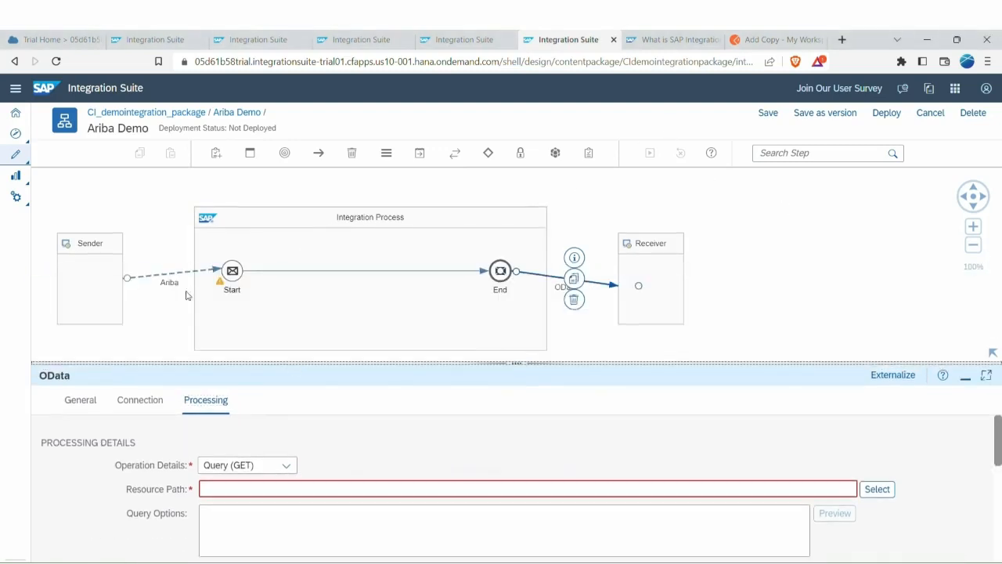
Examine the sender Ariba channel's processing, connection and scheduler settings.
click(166, 275)
click(141, 401)
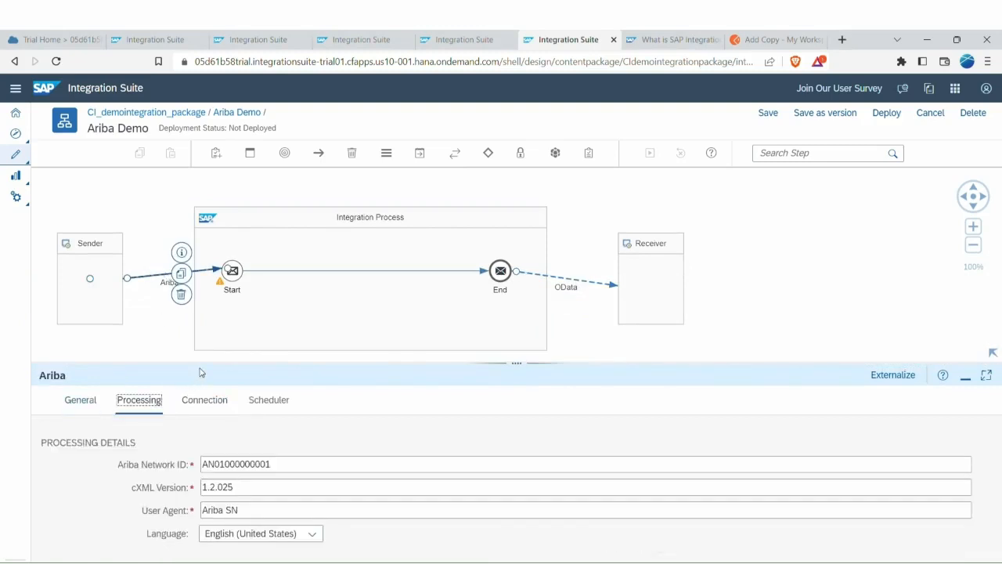
drag(200, 373, 202, 307)
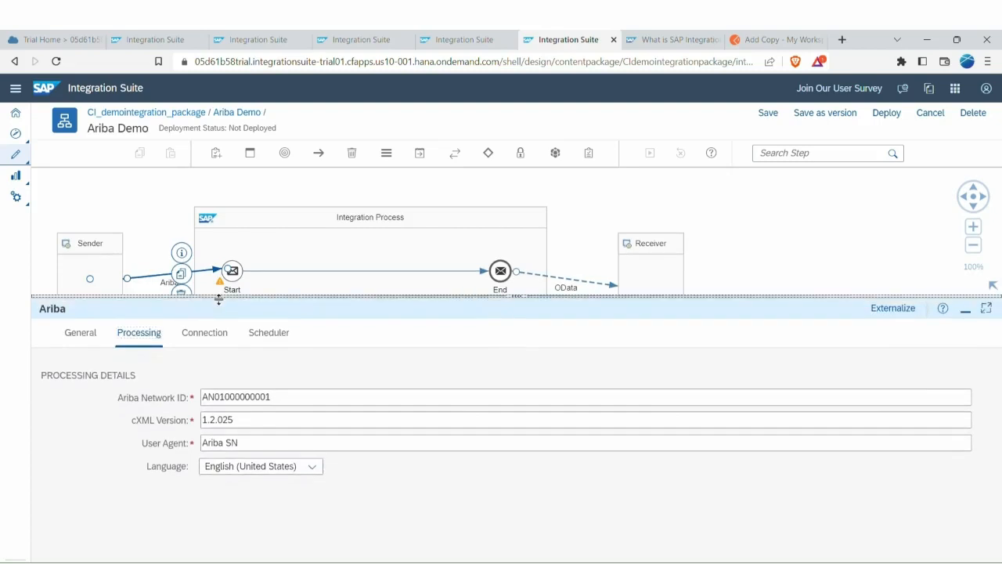
click(203, 333)
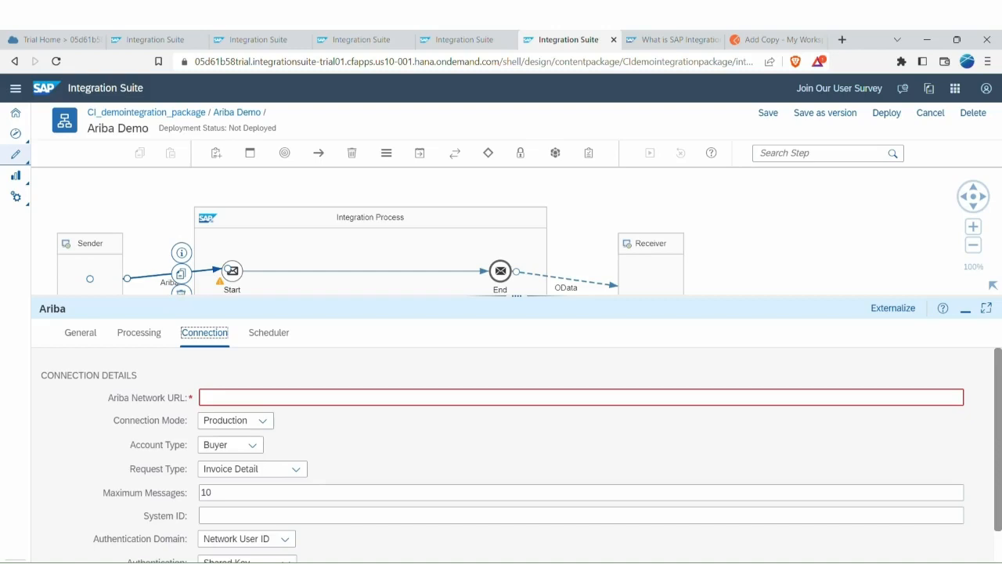
key(alt+Tab)
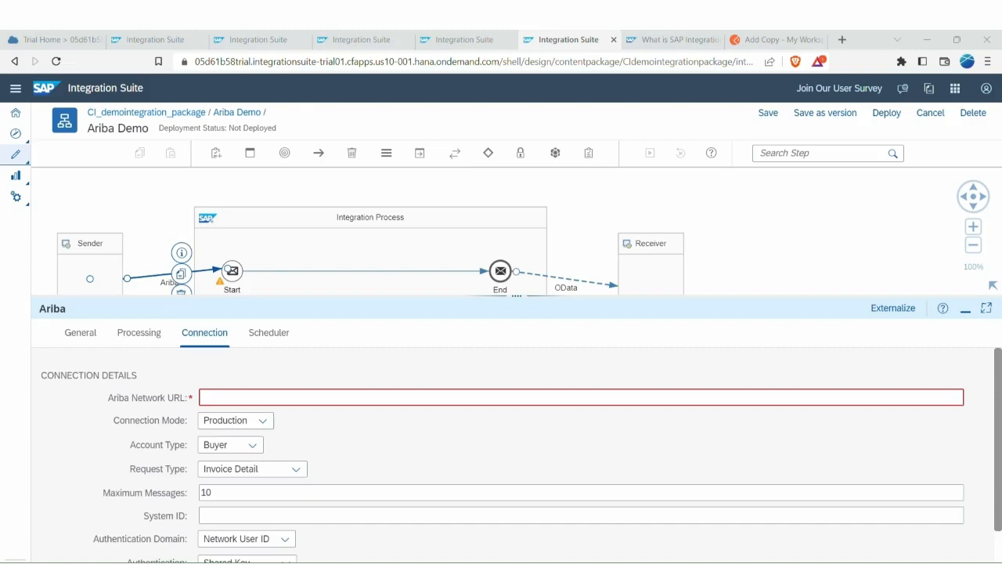
click(270, 332)
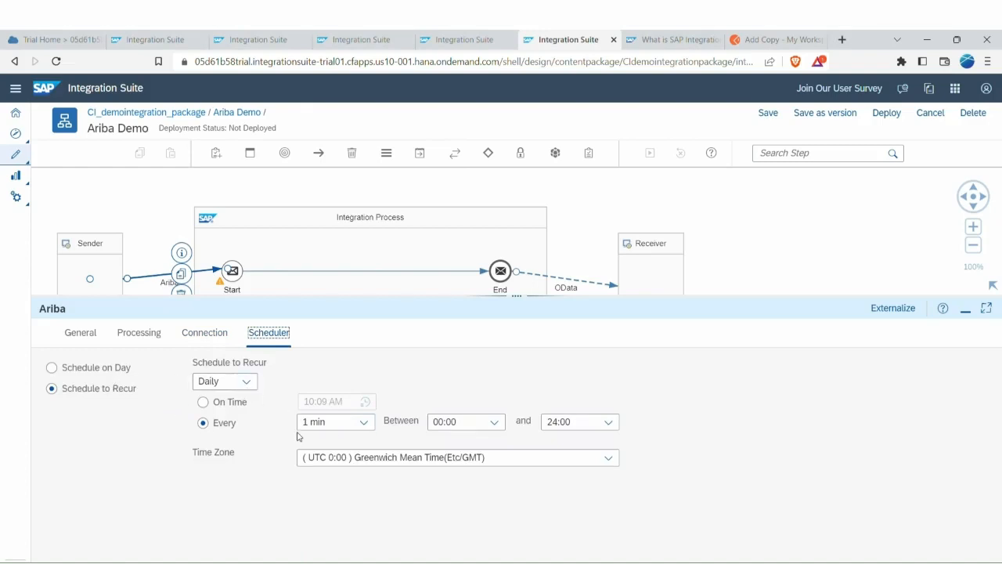
click(214, 333)
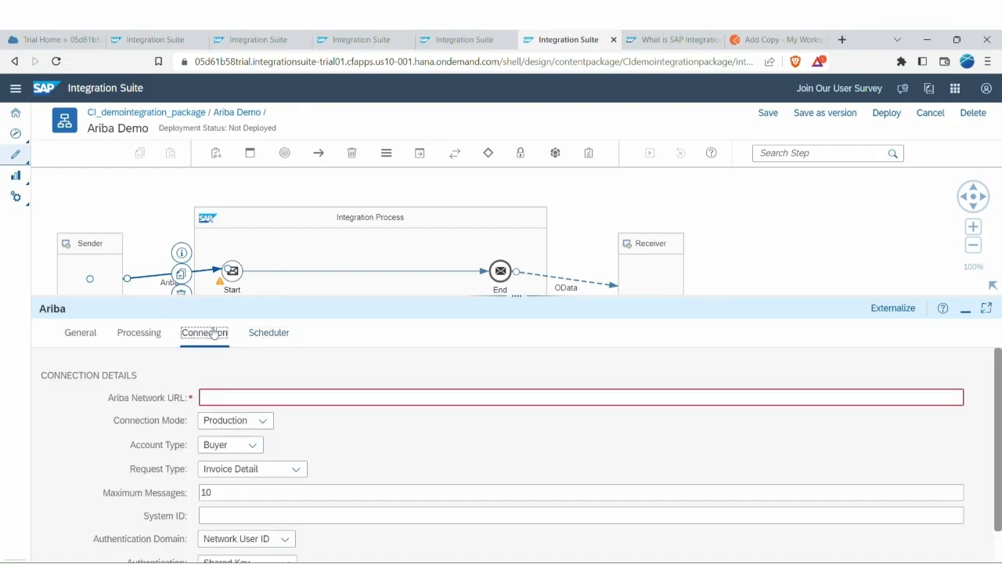
scroll(294, 394, down, 1)
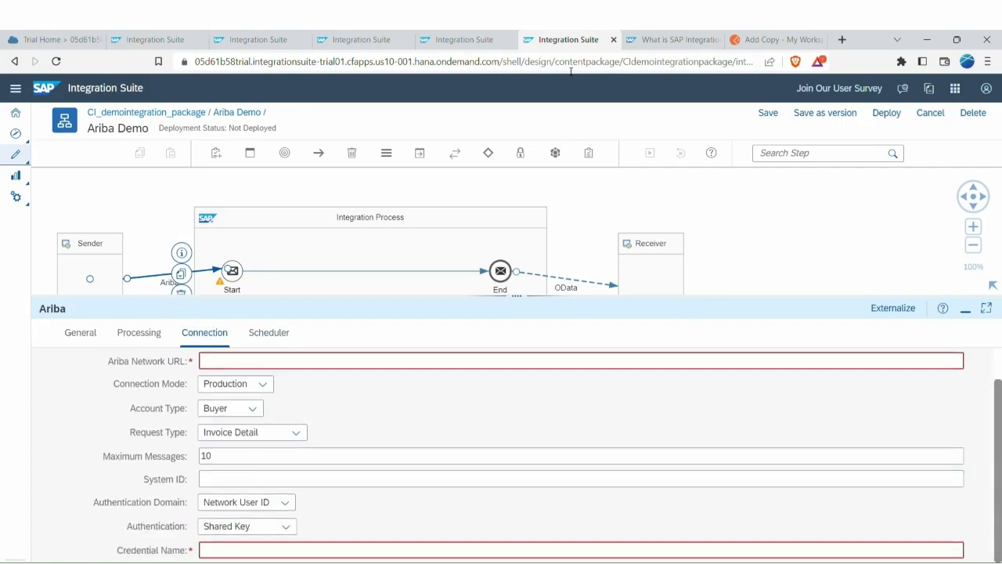
Open the JMS Demo flow from CI_demointegration_package and switch it to edit mode.
click(129, 40)
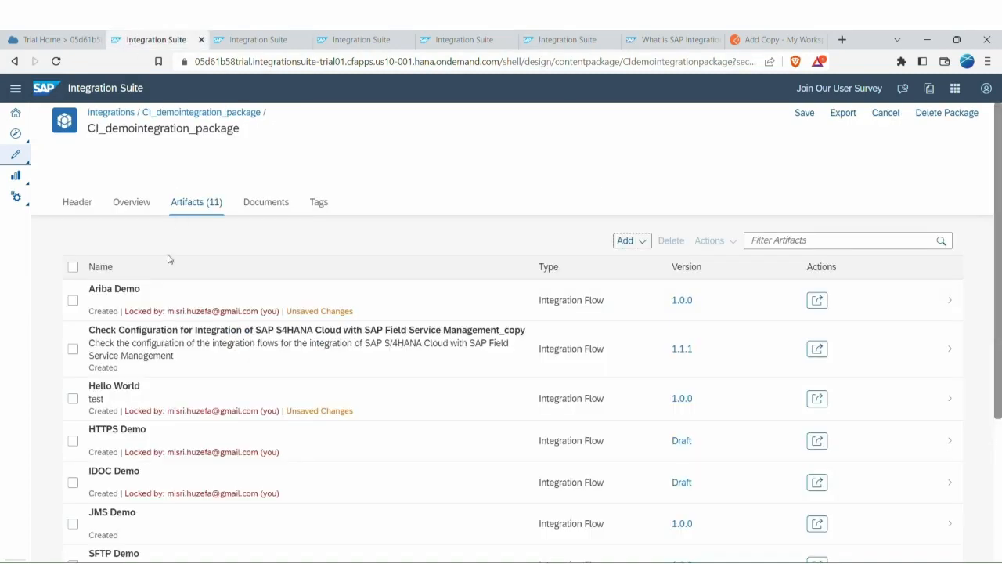
click(100, 511)
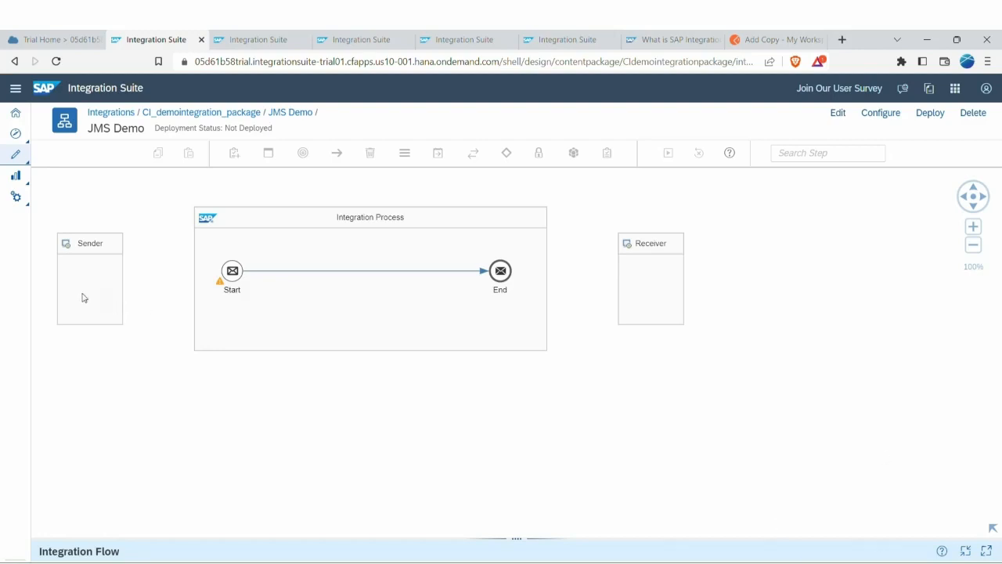
click(95, 285)
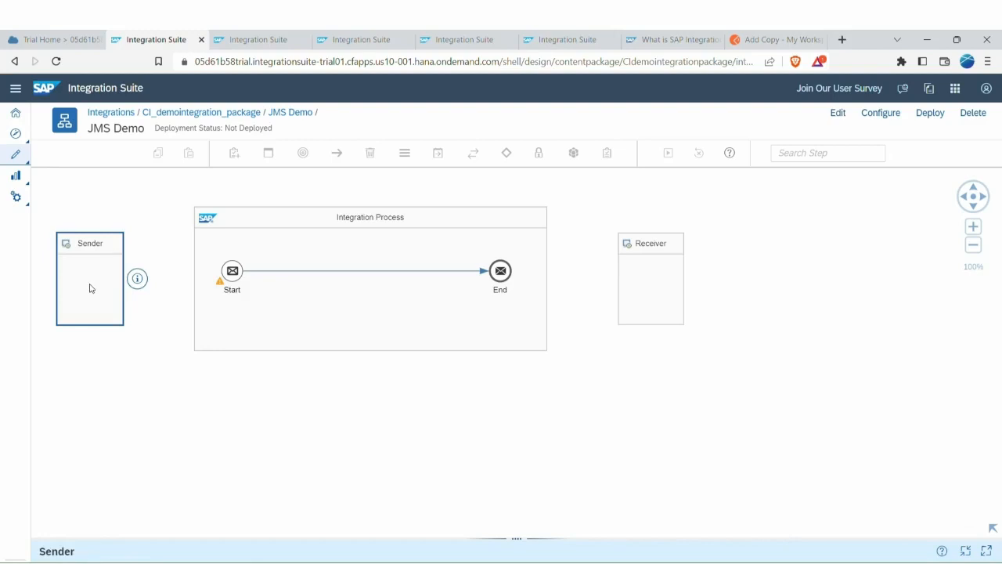
click(837, 113)
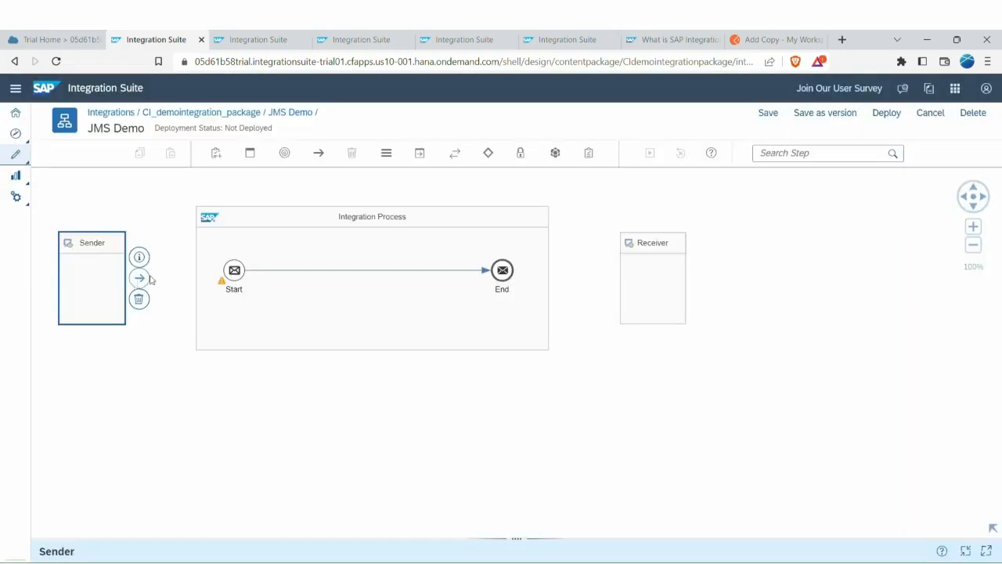
Connect Sender to the Start event using the JMS adapter.
drag(146, 278, 234, 270)
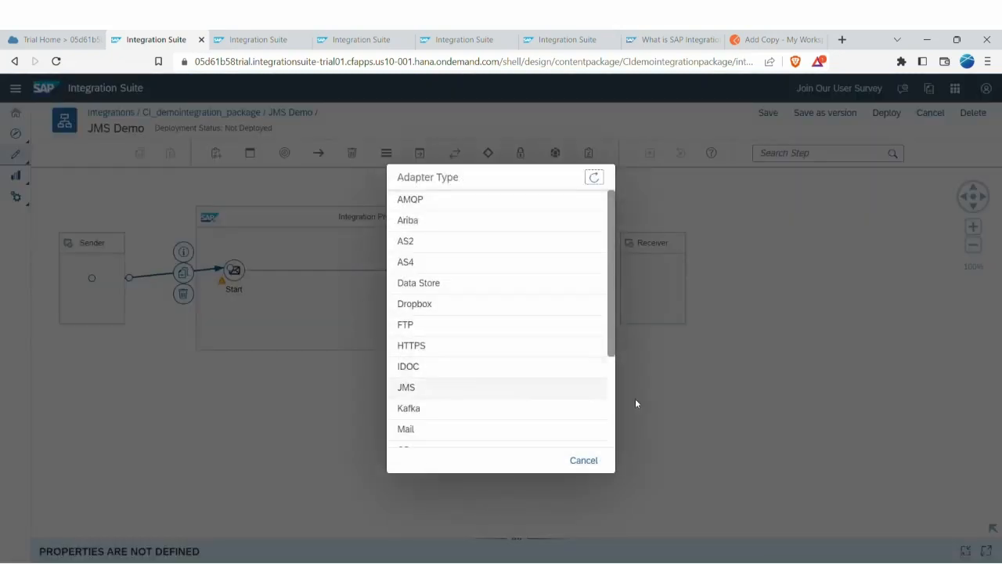
scroll(529, 316, down, 2)
click(436, 252)
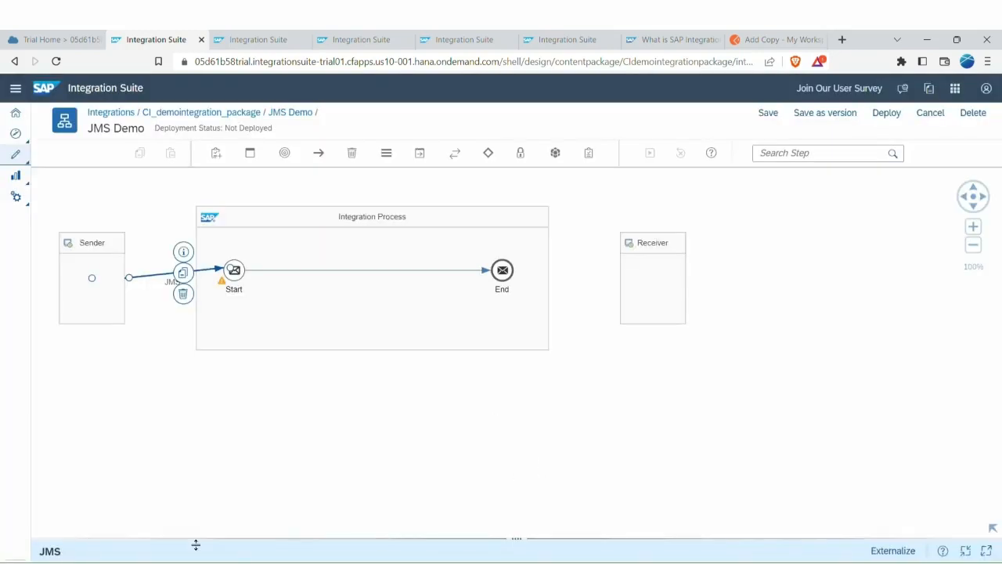
Review the sender JMS channel's queue processing and retry details and its general channel and adapter details.
drag(195, 542, 231, 351)
click(133, 379)
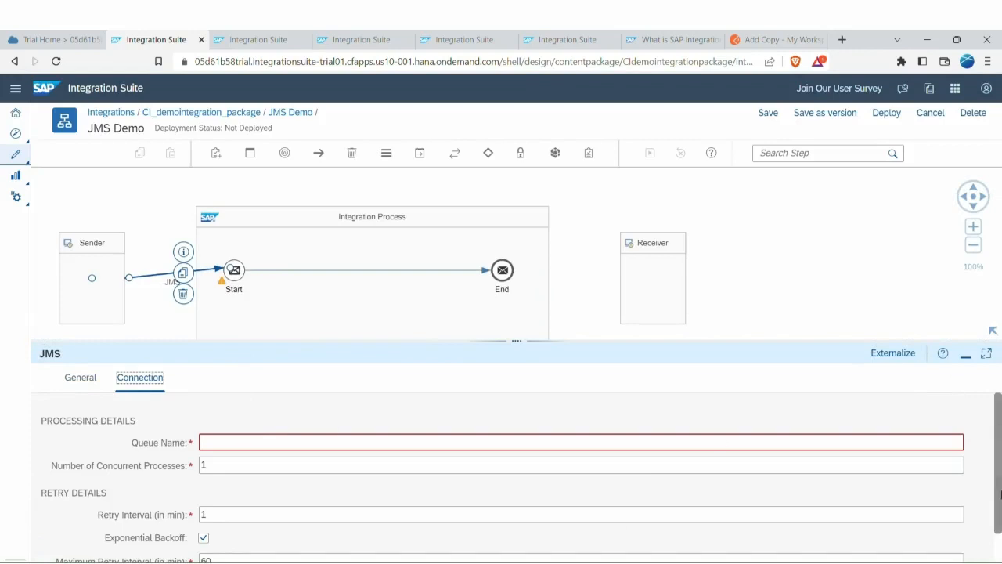
scroll(825, 407, down, 1)
drag(759, 343, 760, 249)
click(81, 286)
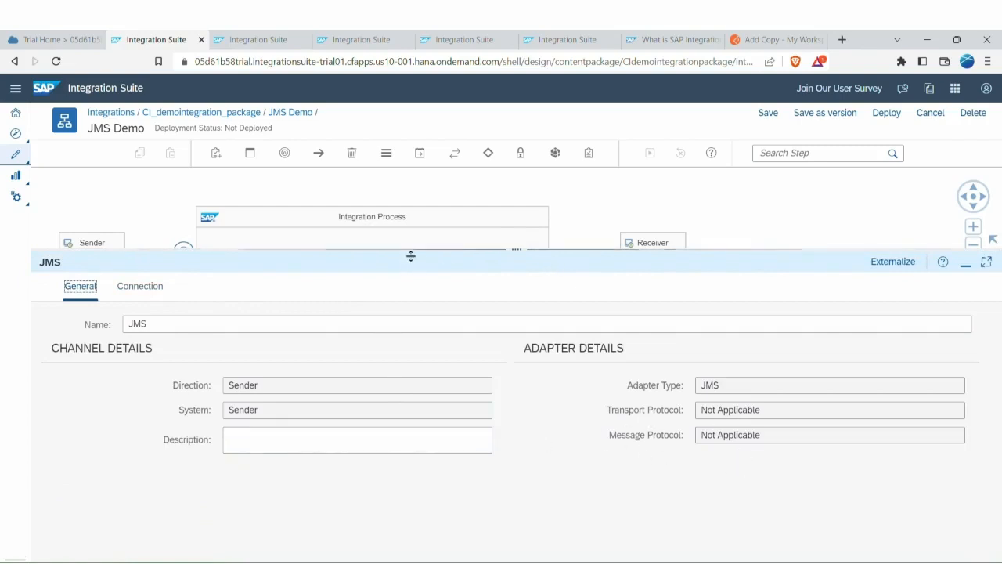
drag(409, 251, 345, 323)
Connect the End event to Receiver using the Facebook adapter and review the channel's Facebook attributes, OAuth and proxy settings.
click(502, 270)
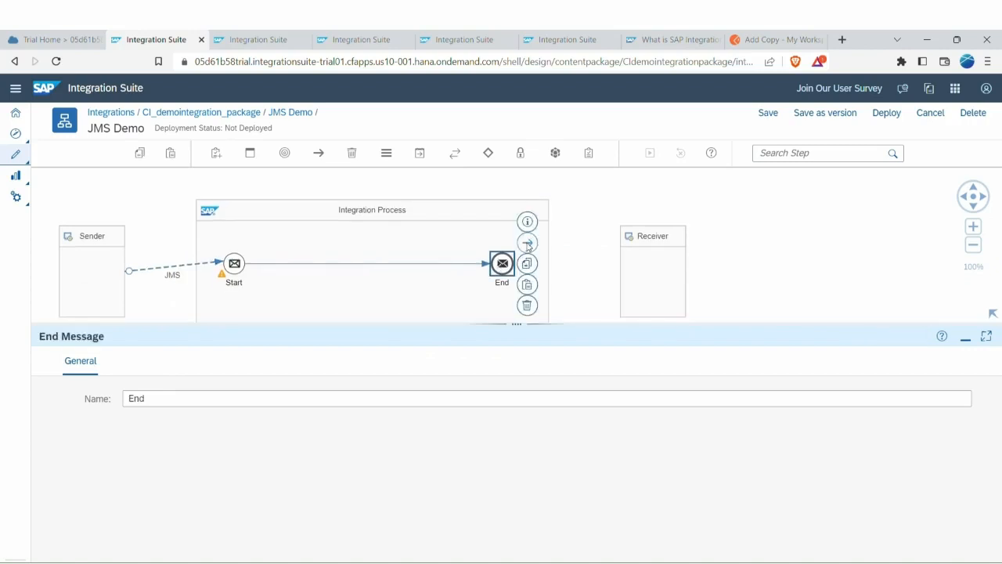
drag(523, 246, 649, 284)
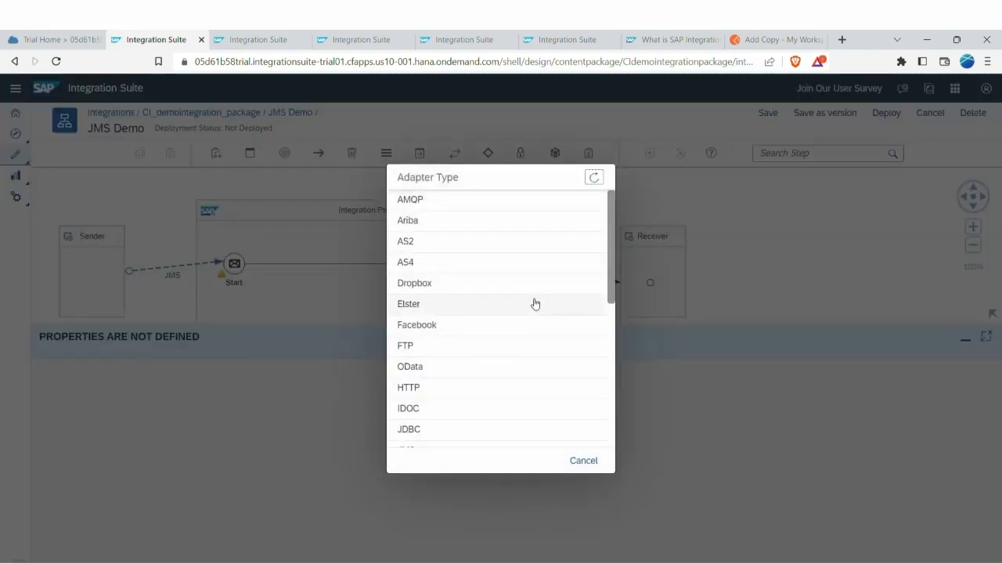
click(447, 324)
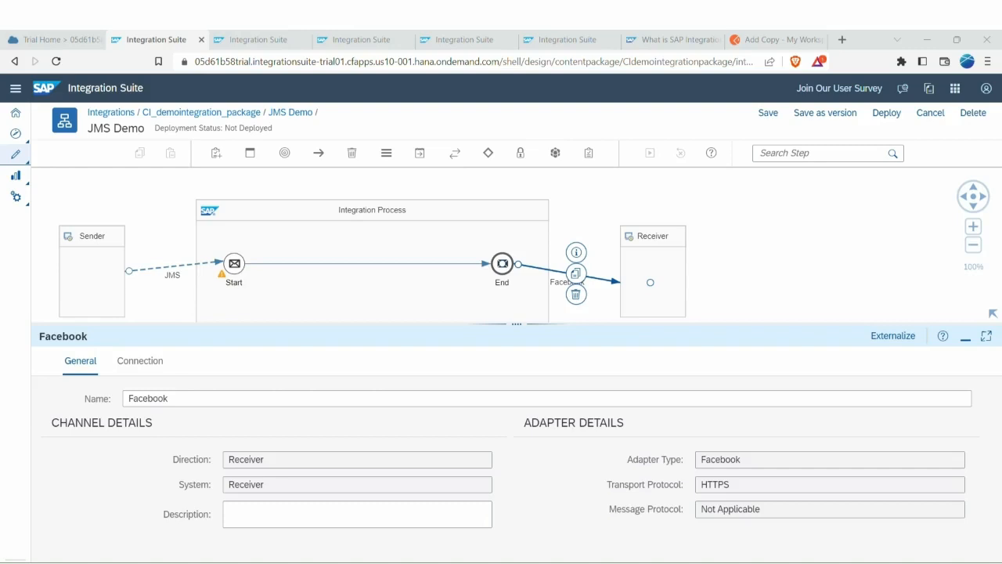
click(130, 361)
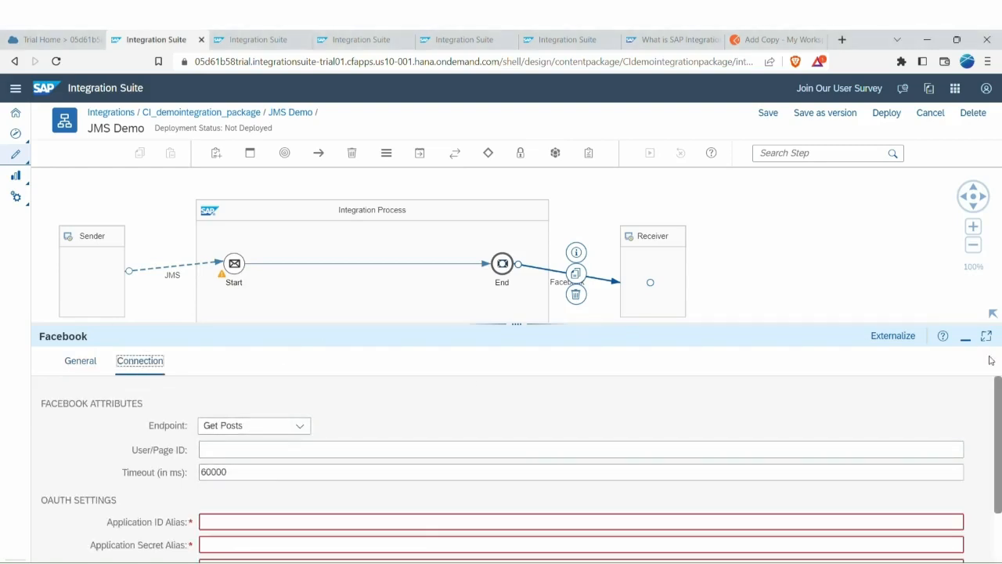
scroll(997, 398, down, 1)
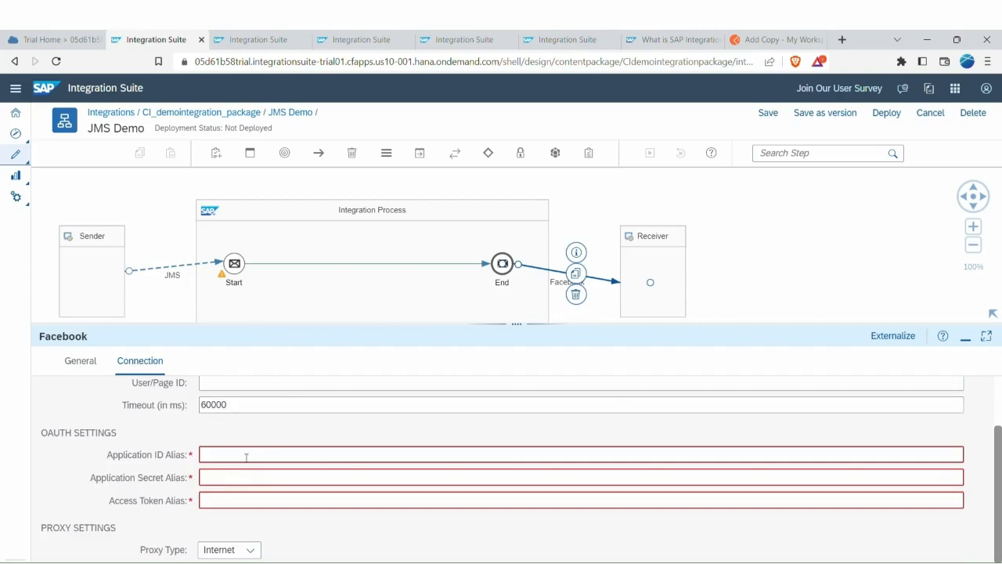
Review the Facebook channel's endpoint options and the sender JMS channel's processing and retry details.
scroll(591, 362, up, 1)
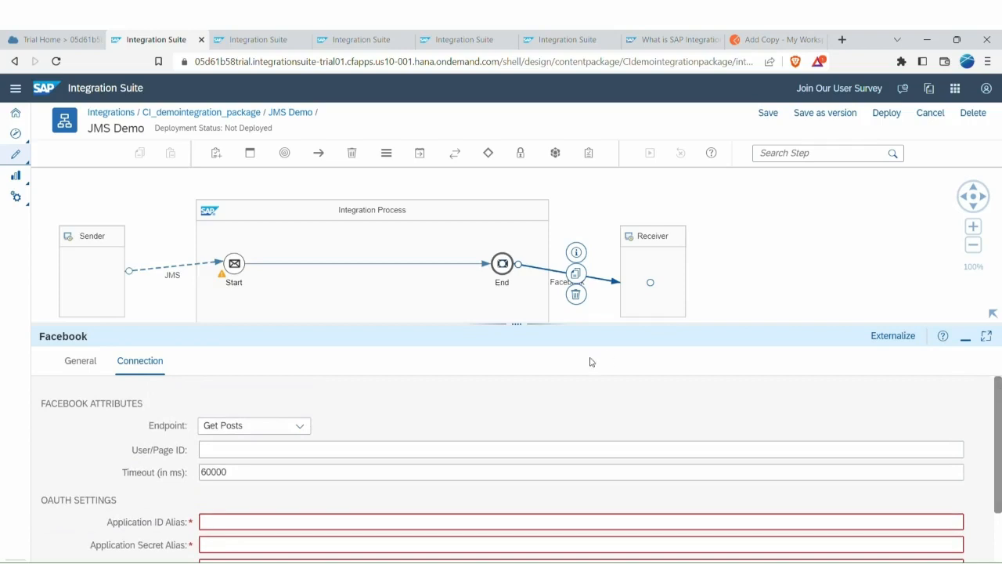
click(296, 425)
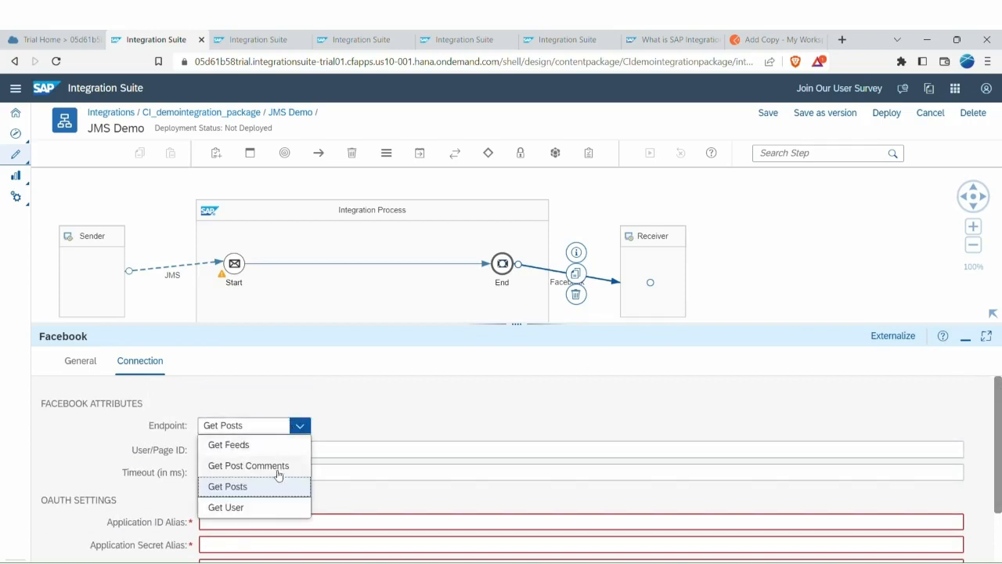
click(359, 455)
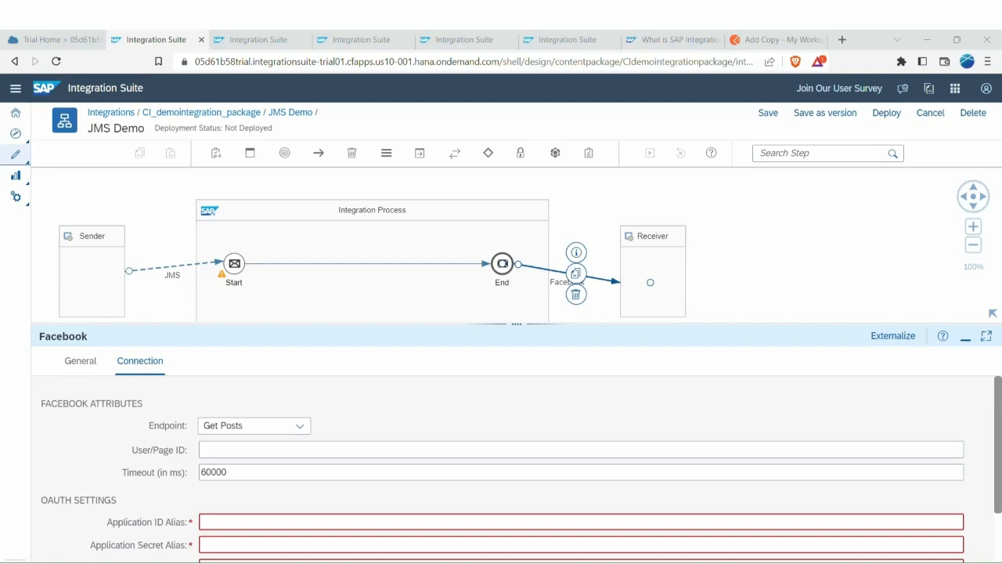
click(166, 271)
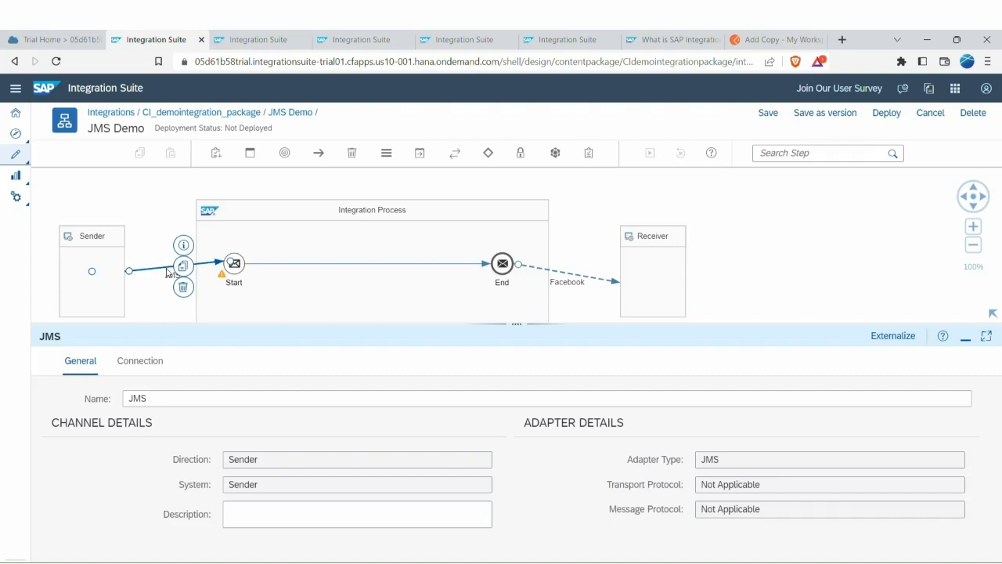
click(139, 360)
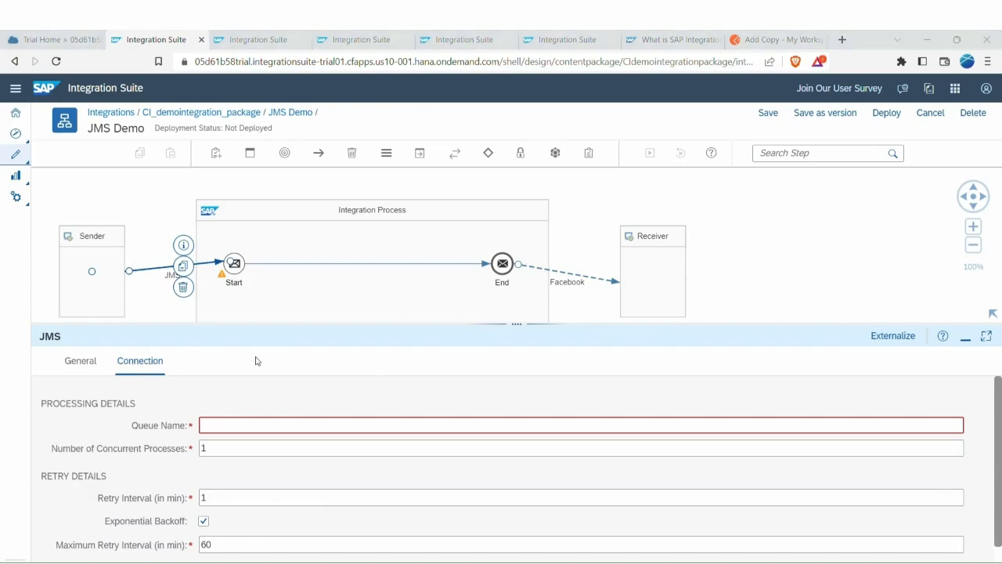
Delete the sender JMS channel and browse the adapter types for a Sender-to-Start connection without choosing one.
click(182, 286)
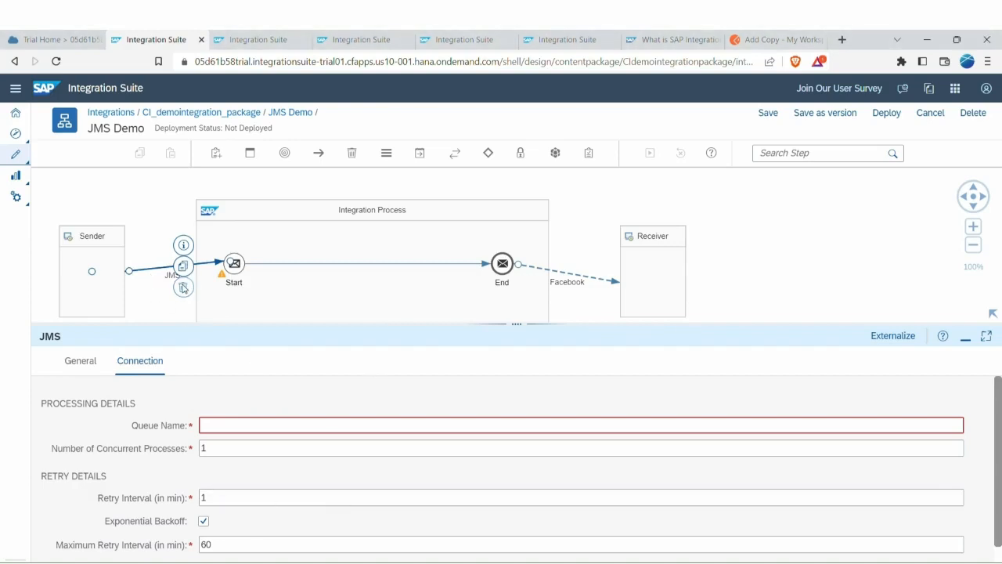
click(90, 281)
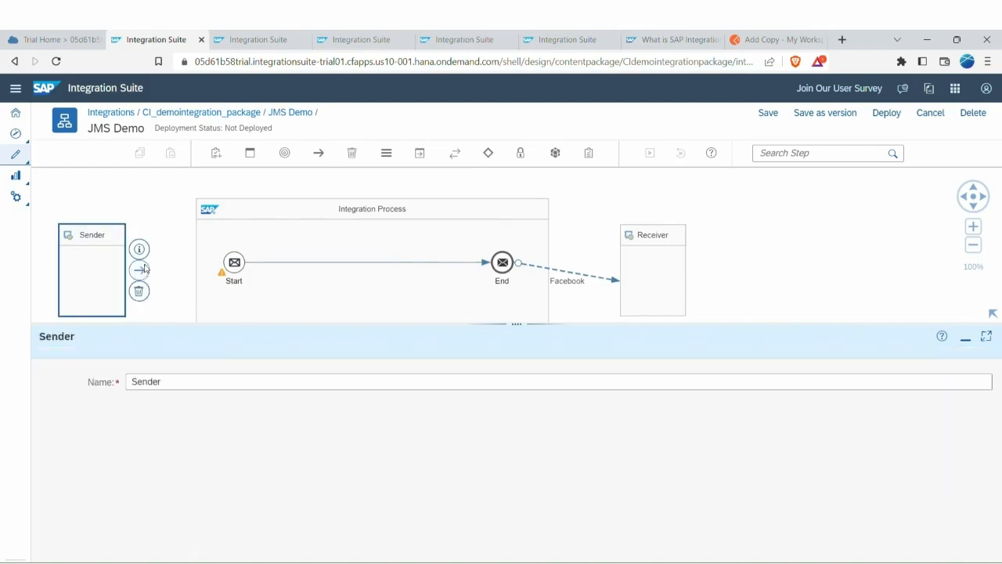
drag(145, 269, 231, 264)
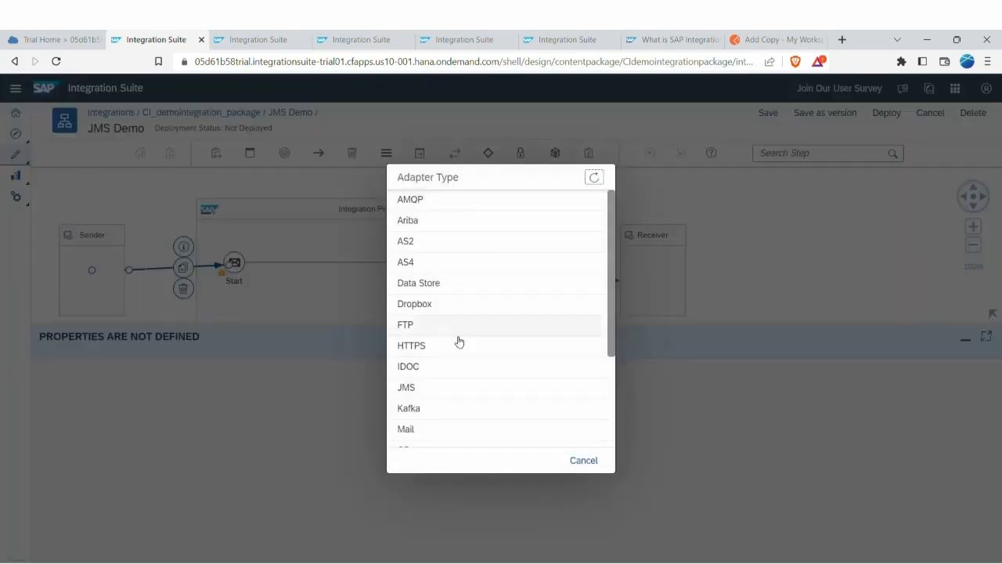
scroll(603, 408, down, 3)
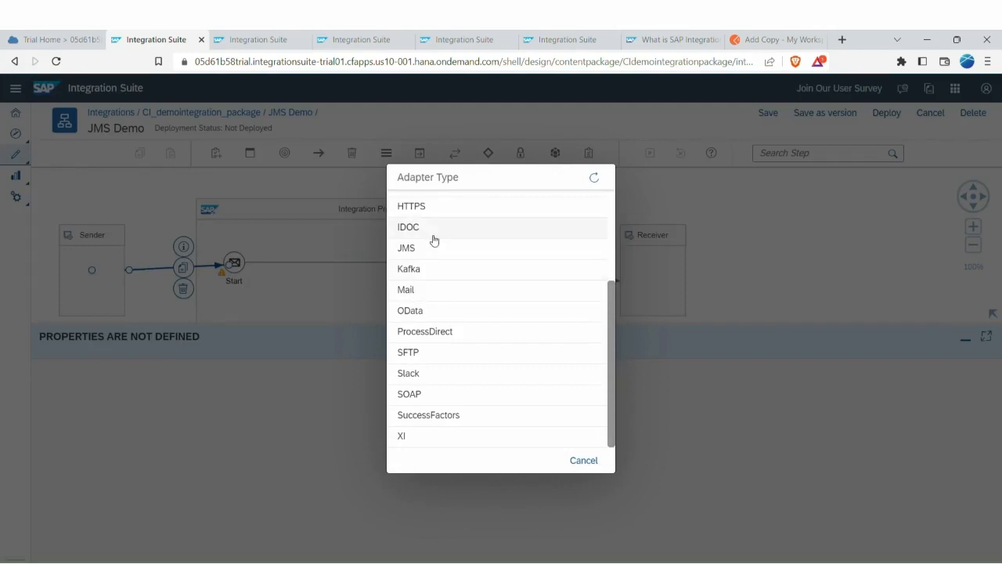
drag(610, 312, 603, 201)
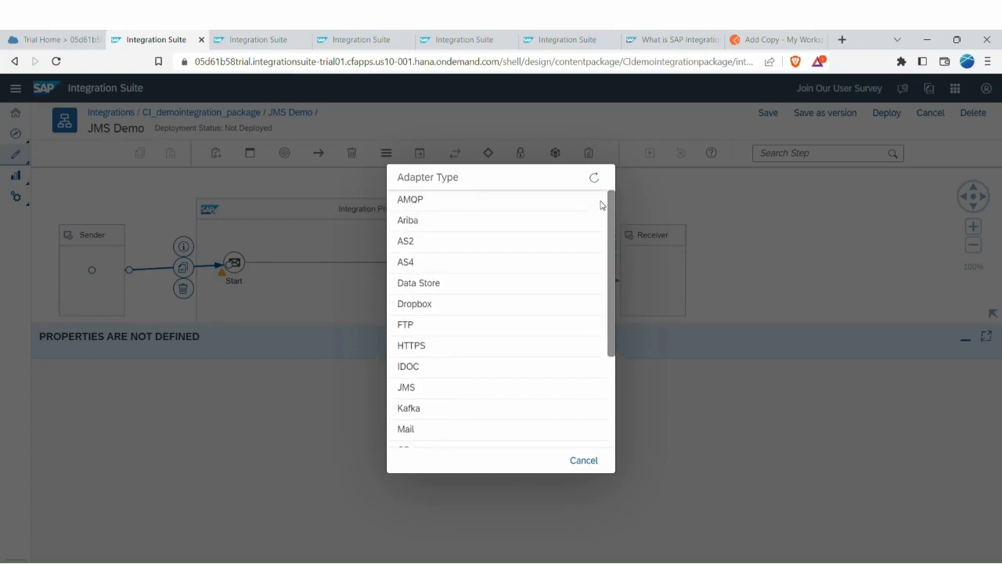
drag(613, 238, 624, 340)
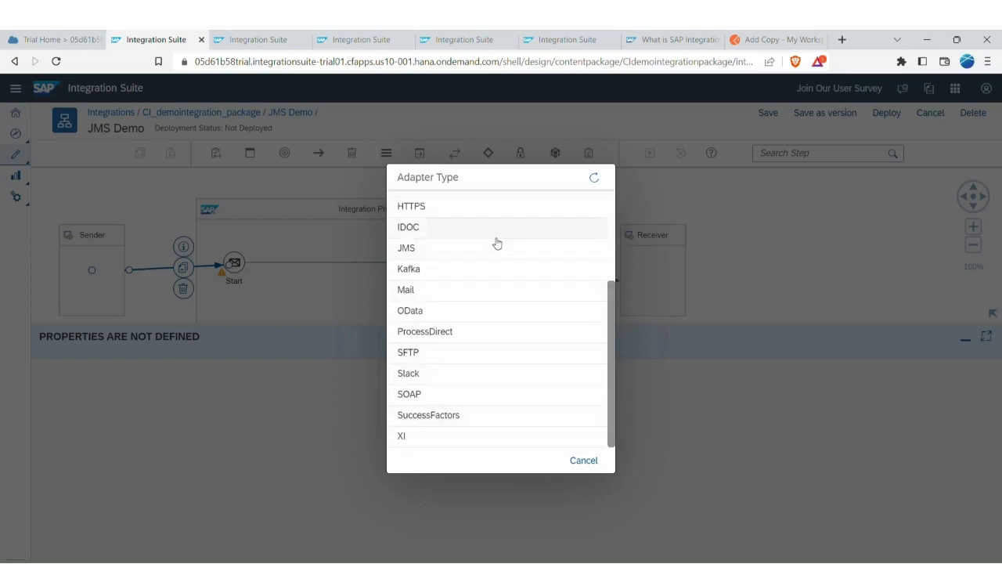
scroll(609, 248, up, 3)
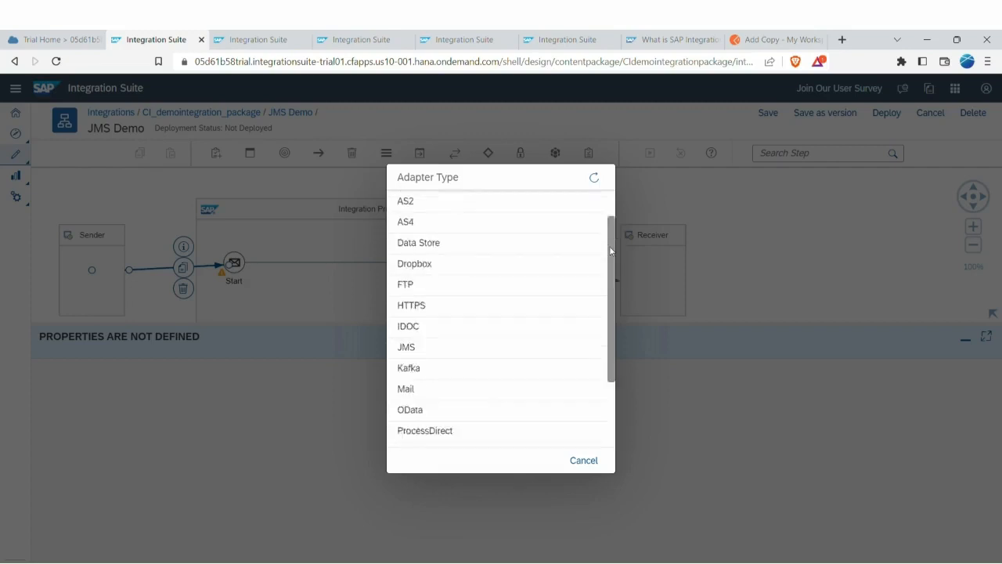
scroll(610, 253, down, 3)
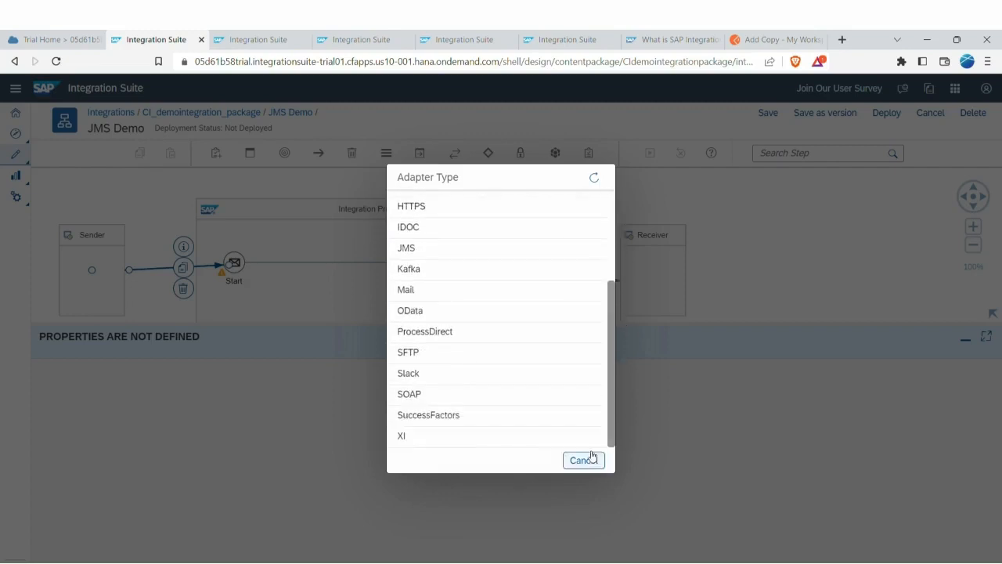
click(586, 461)
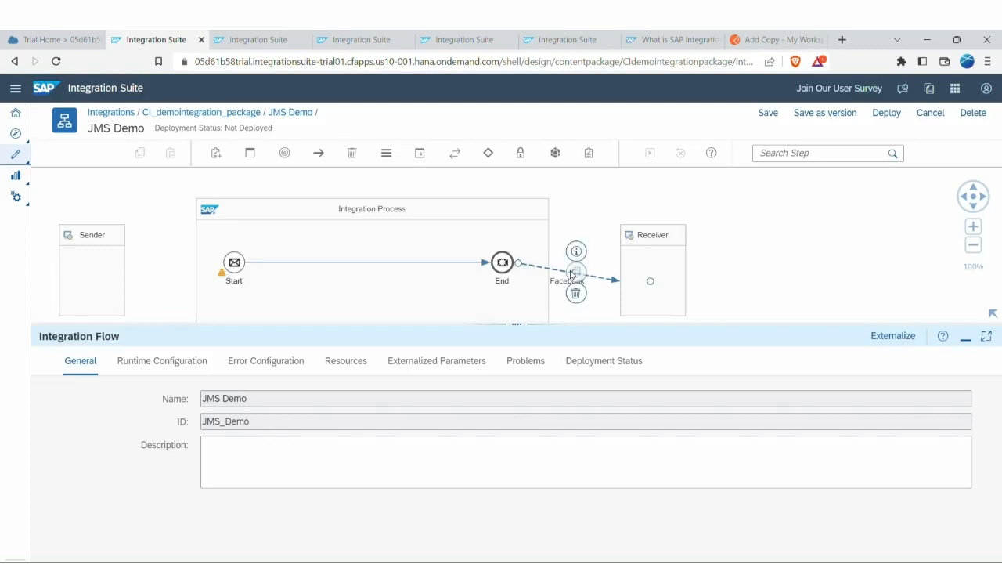
Replace the Facebook channel between the End event and Receiver with an LDAP adapter channel.
click(579, 272)
click(501, 260)
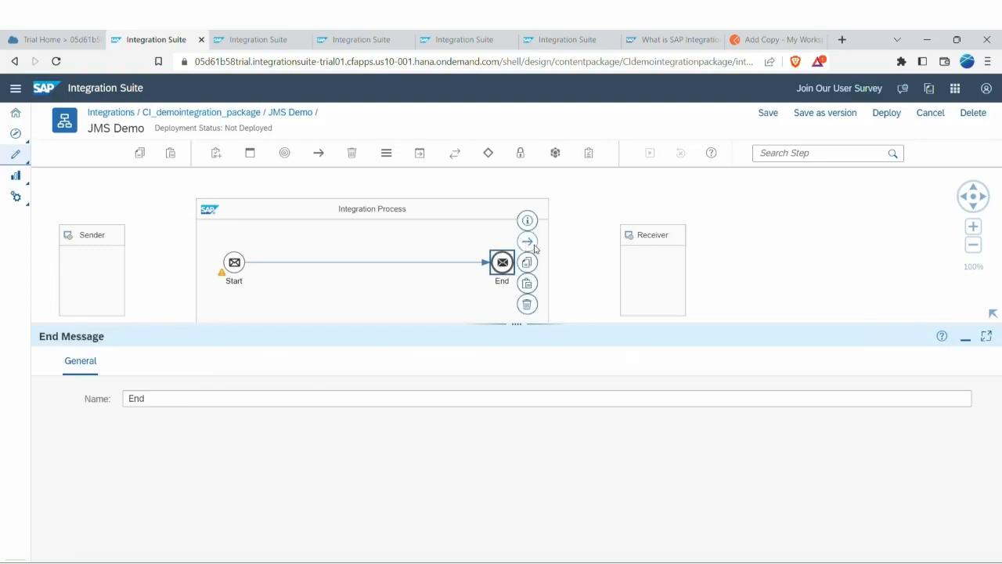
drag(580, 276, 645, 273)
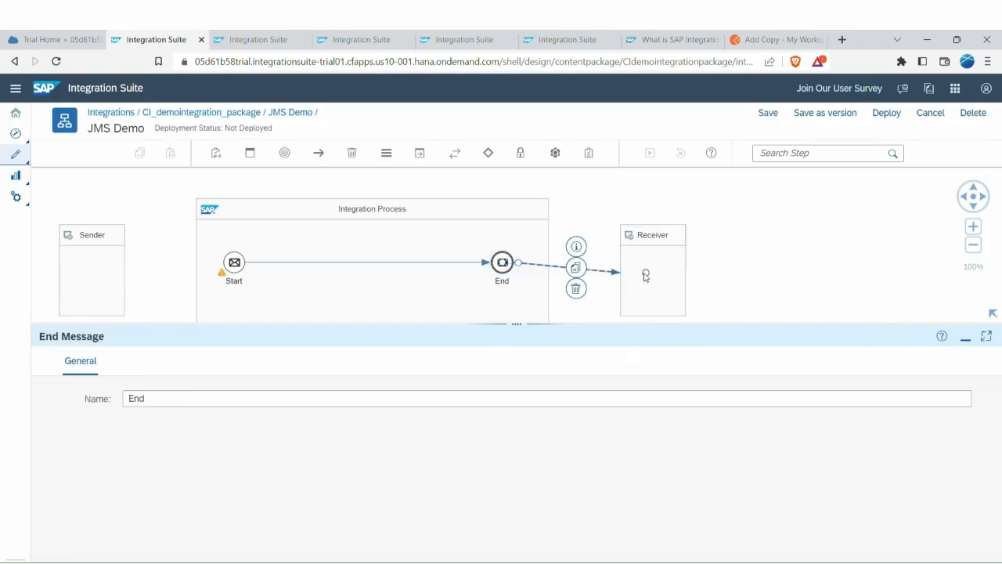
scroll(613, 349, down, 3)
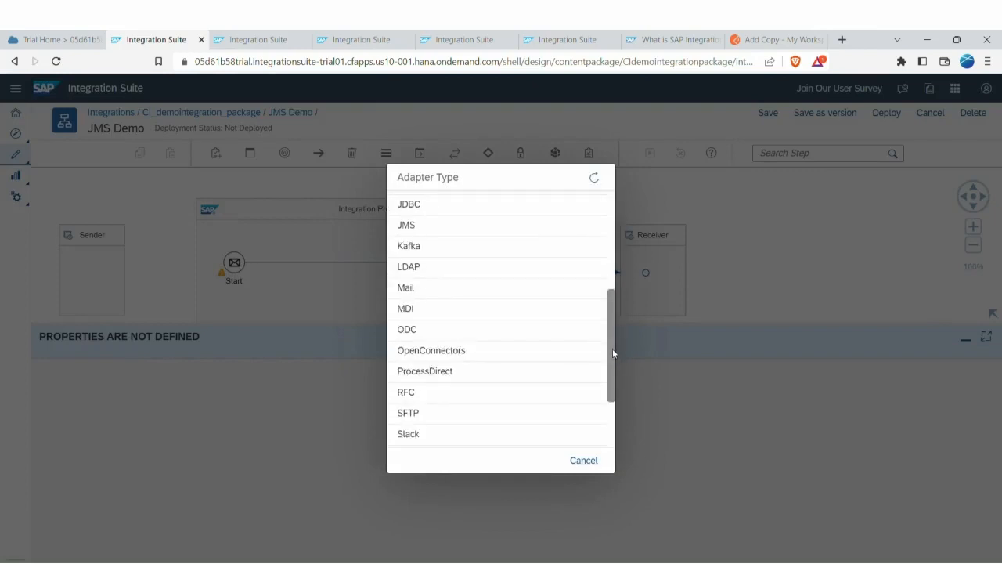
click(447, 266)
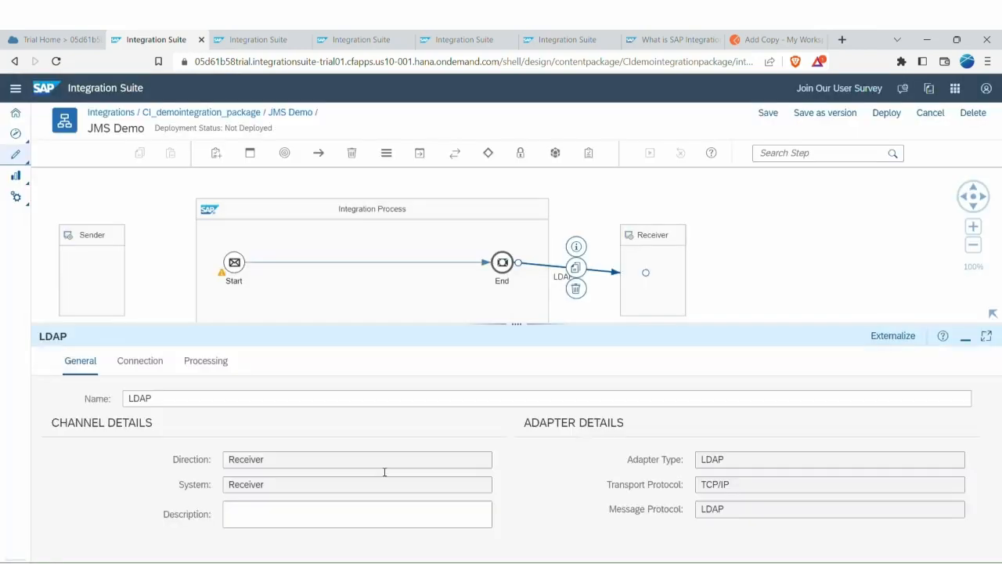
Review the LDAP channel's connection details, operation and input type options, and browse the adapter types offered for the sender.
click(154, 361)
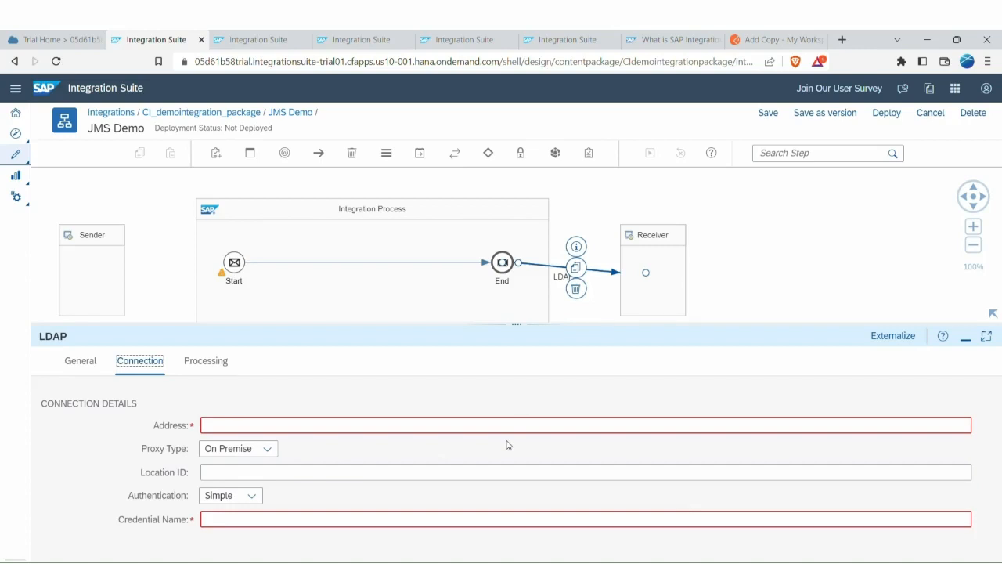
click(206, 365)
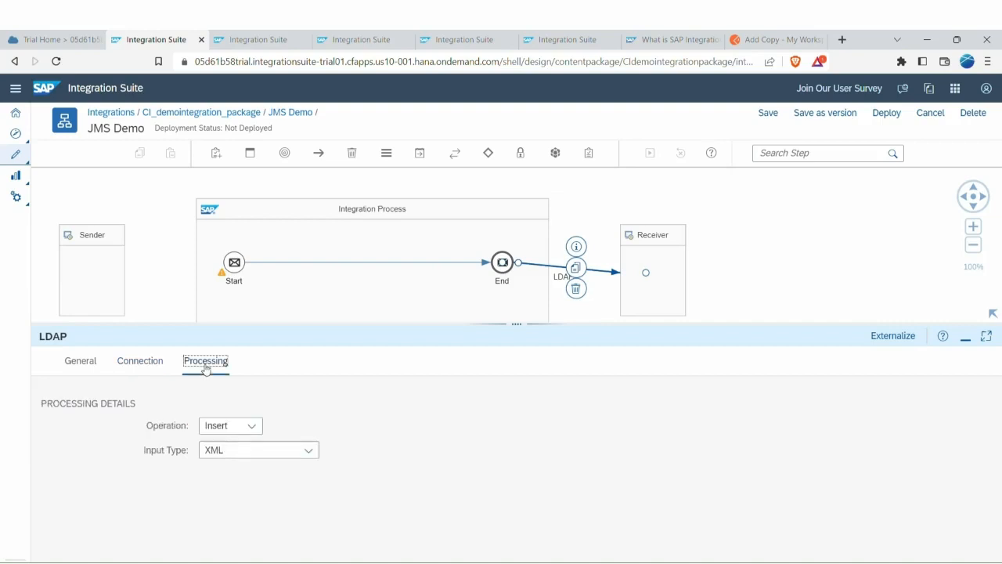
click(228, 431)
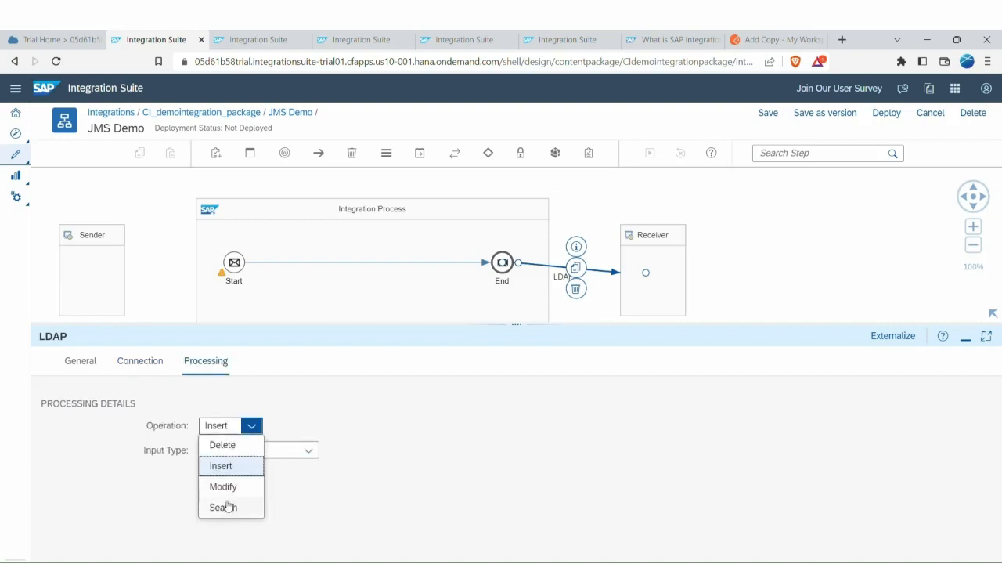
click(285, 449)
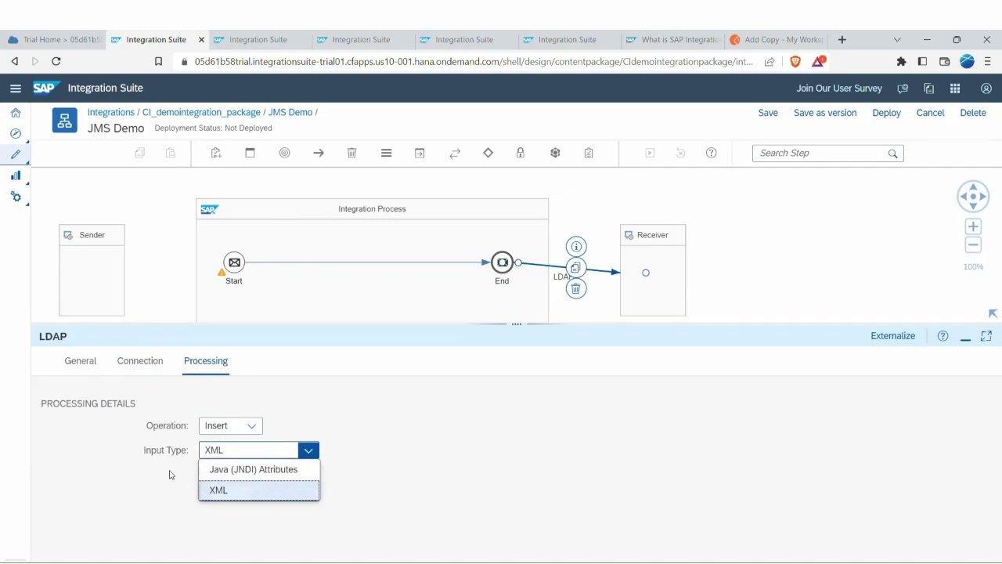
click(143, 462)
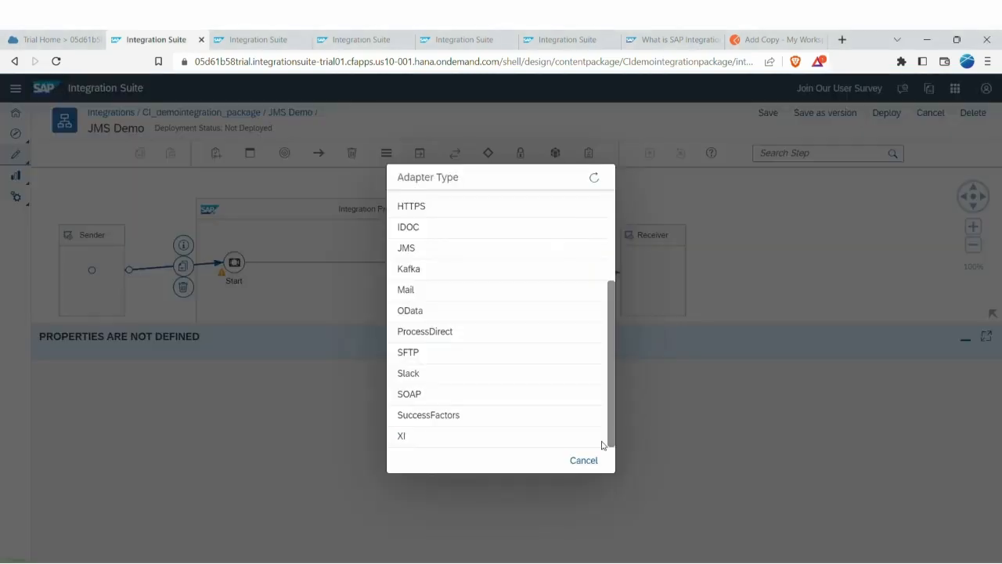
scroll(604, 438, up, 2)
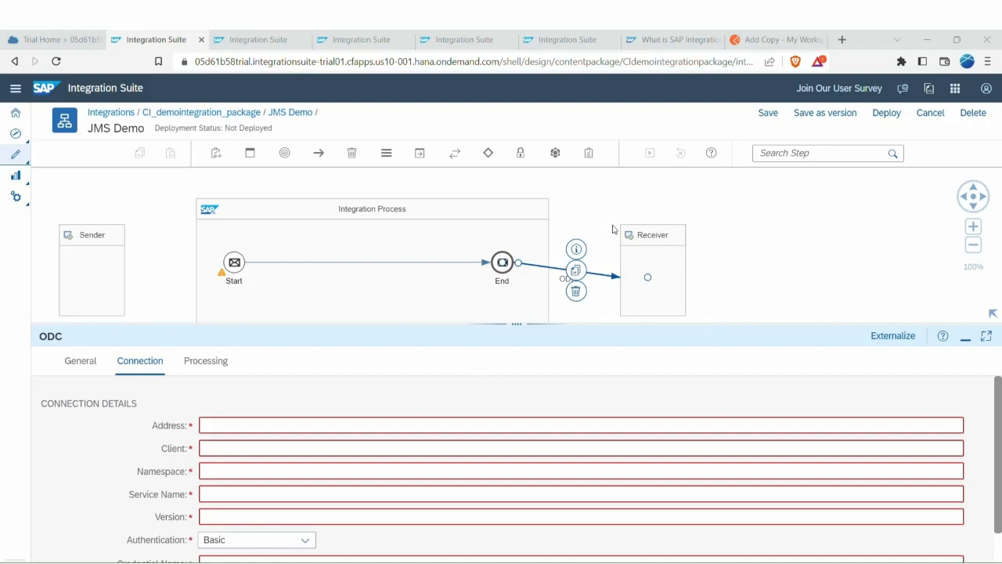
Replace the ODC channel between the End event and Receiver with an RFC adapter channel and show its connection details.
click(578, 293)
click(503, 263)
drag(528, 241, 611, 374)
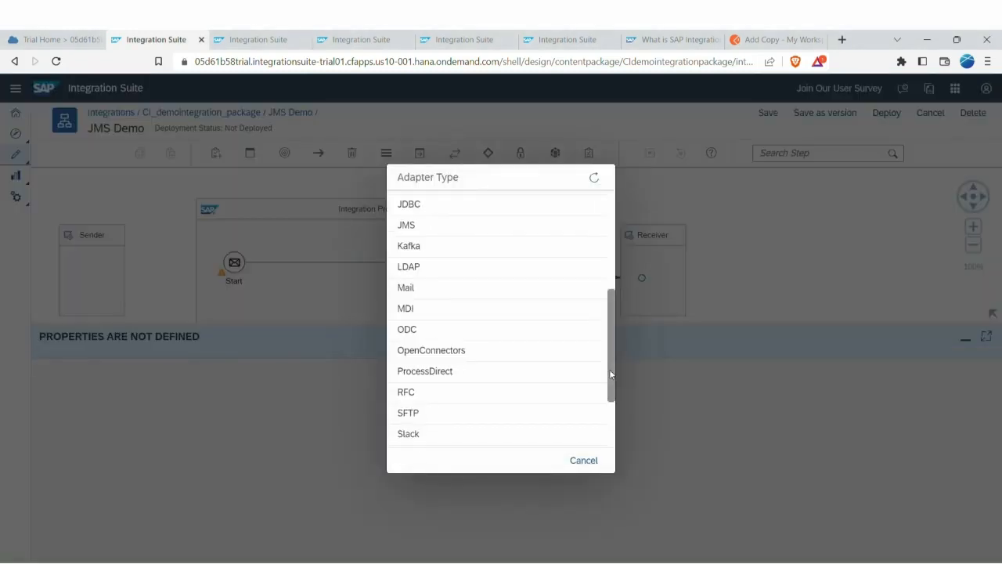
click(478, 394)
click(149, 362)
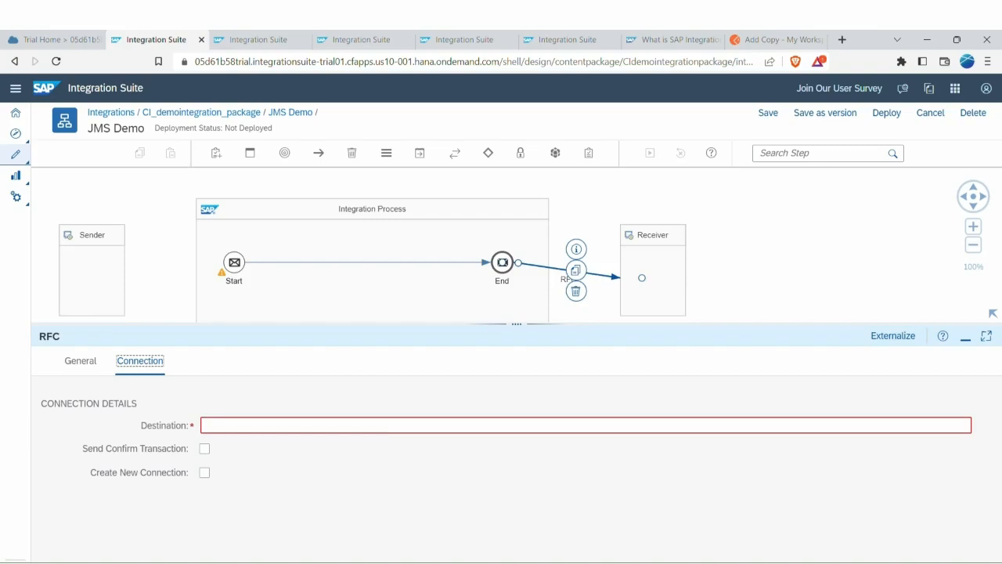
Switch to the already open IDOC Demo flow.
click(271, 44)
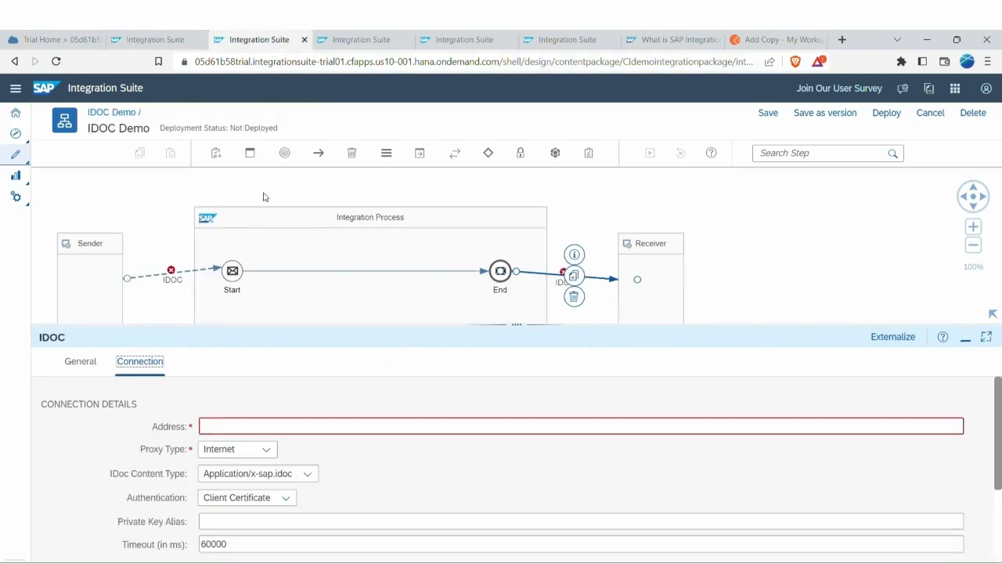